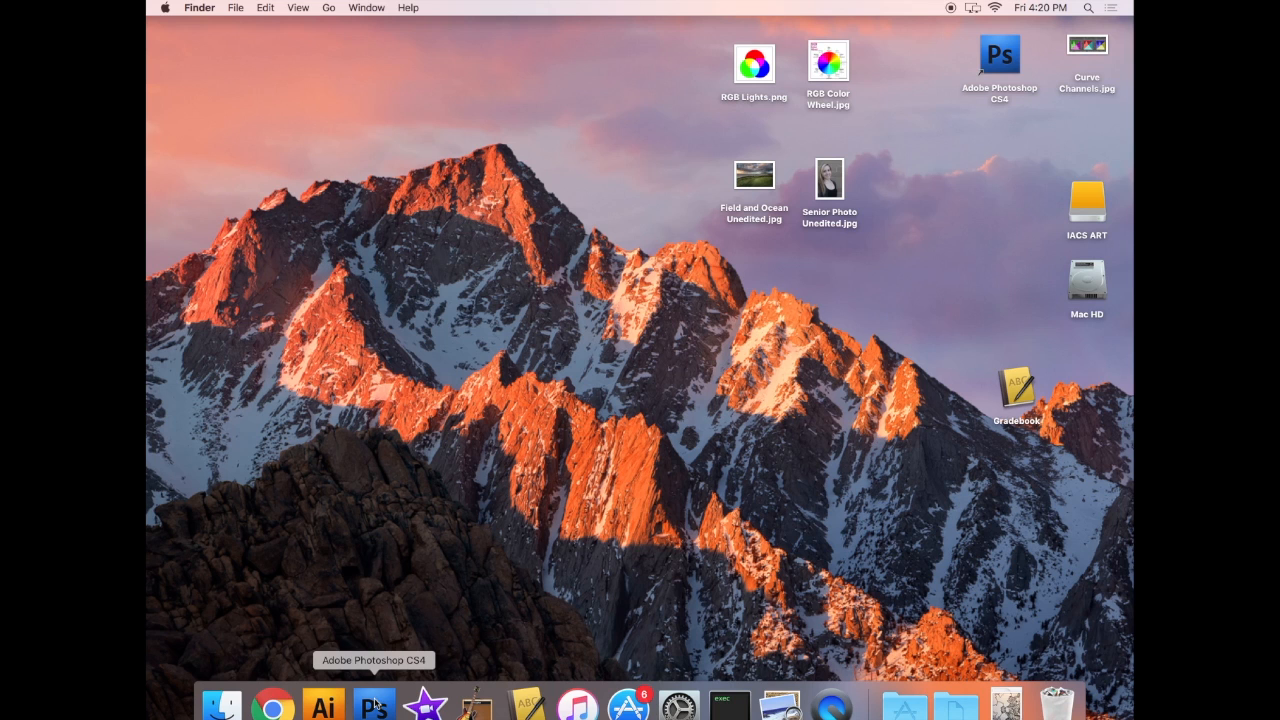
Step: Launch Photoshop and open Senior Photo Unedited.jpg from the desktop in it
click(374, 707)
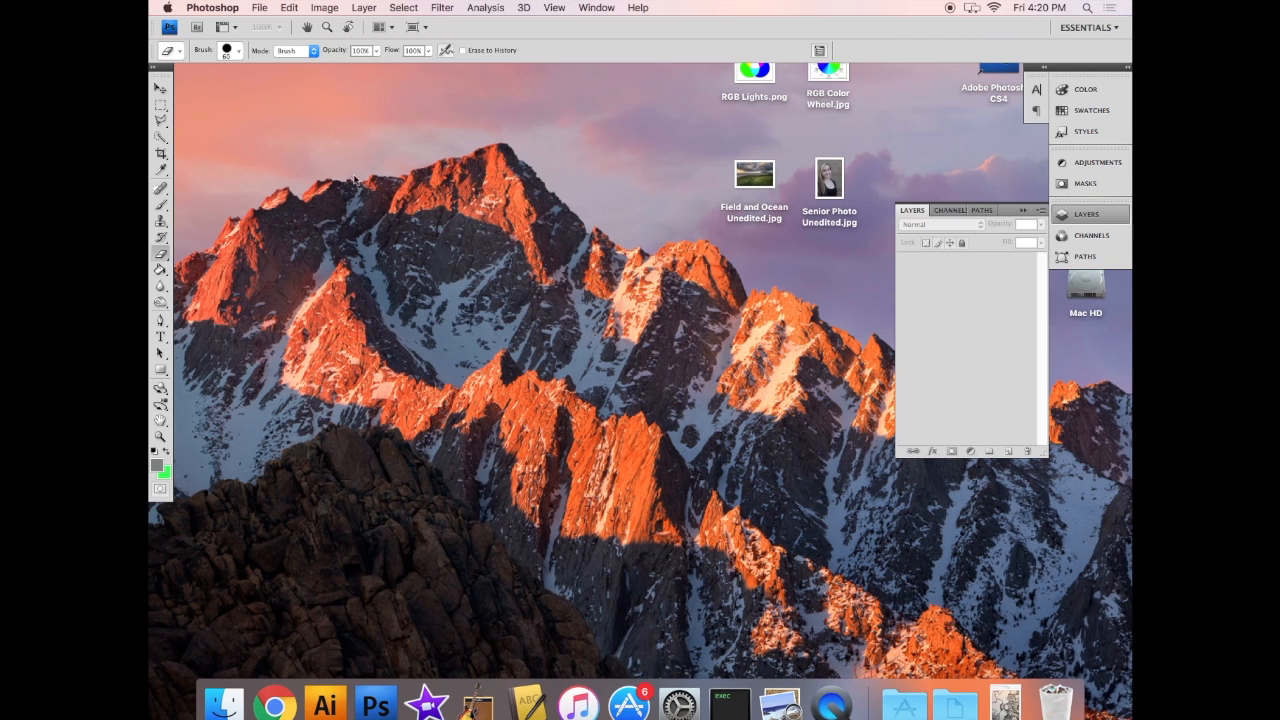
drag(820, 185, 370, 703)
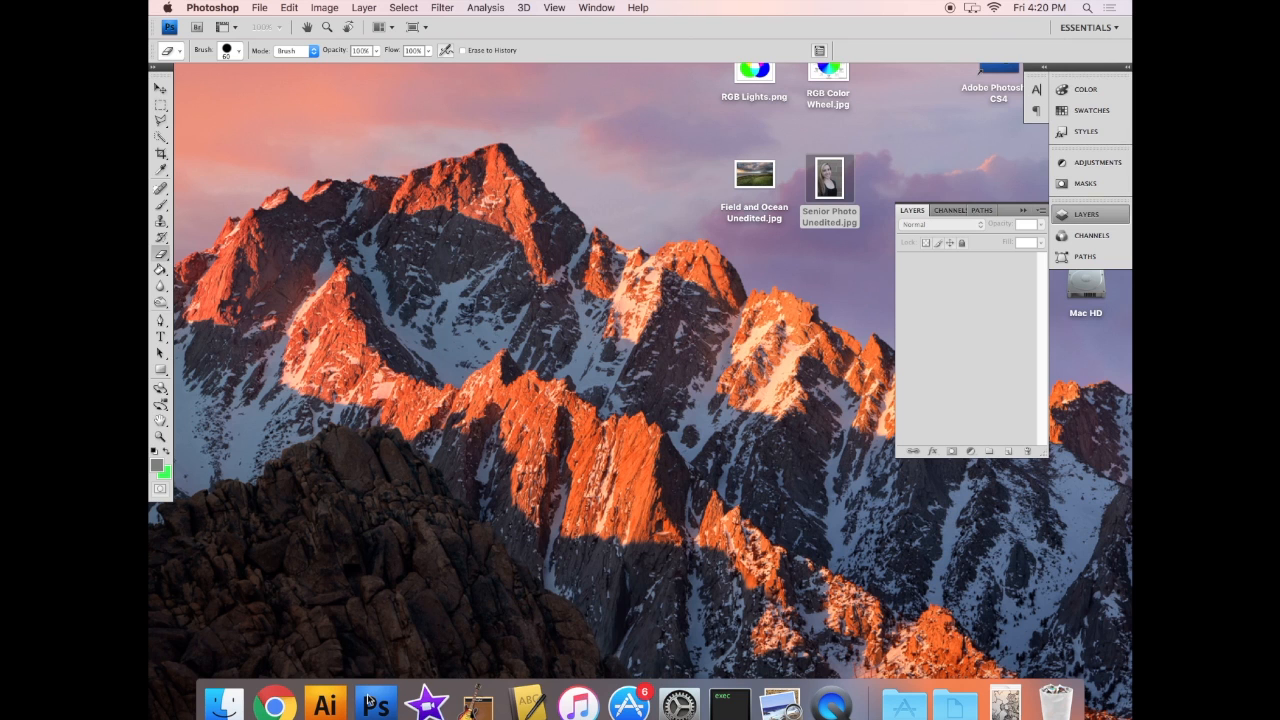
drag(542, 625, 826, 645)
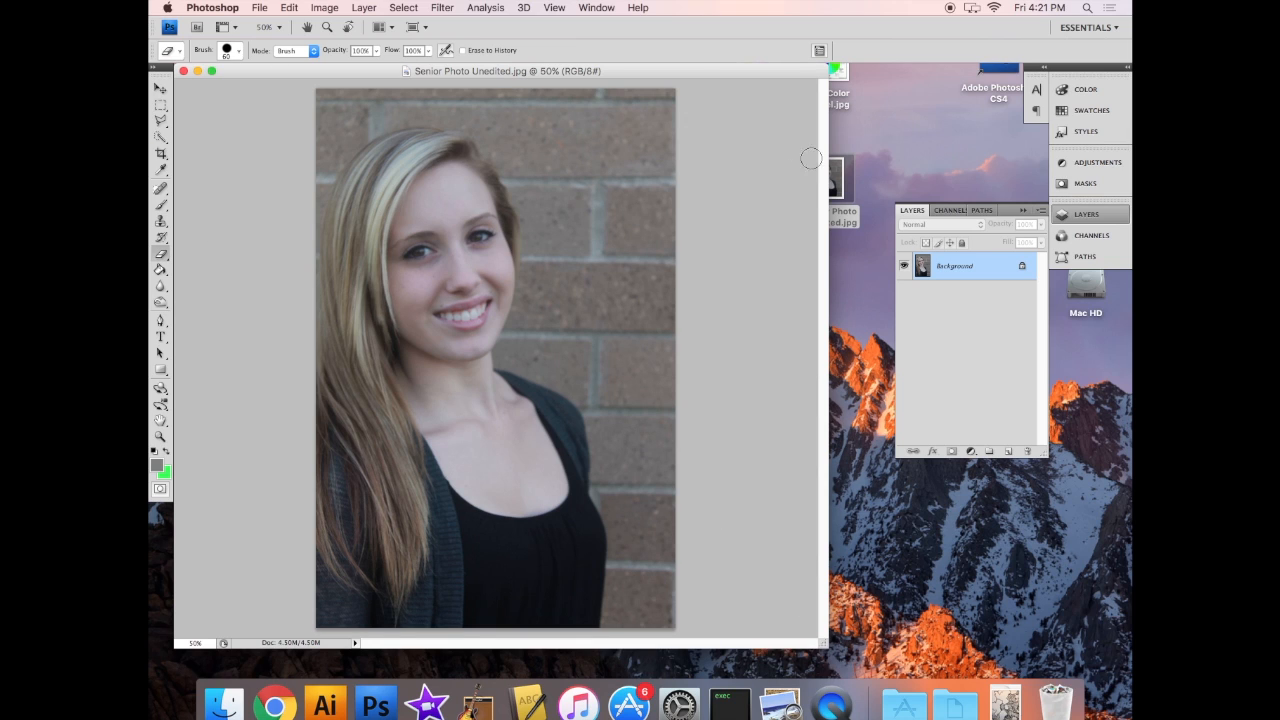
Step: Duplicate the Background layer within the same document under the name Background copy
click(1008, 452)
drag(1034, 438, 1027, 452)
right_click(975, 258)
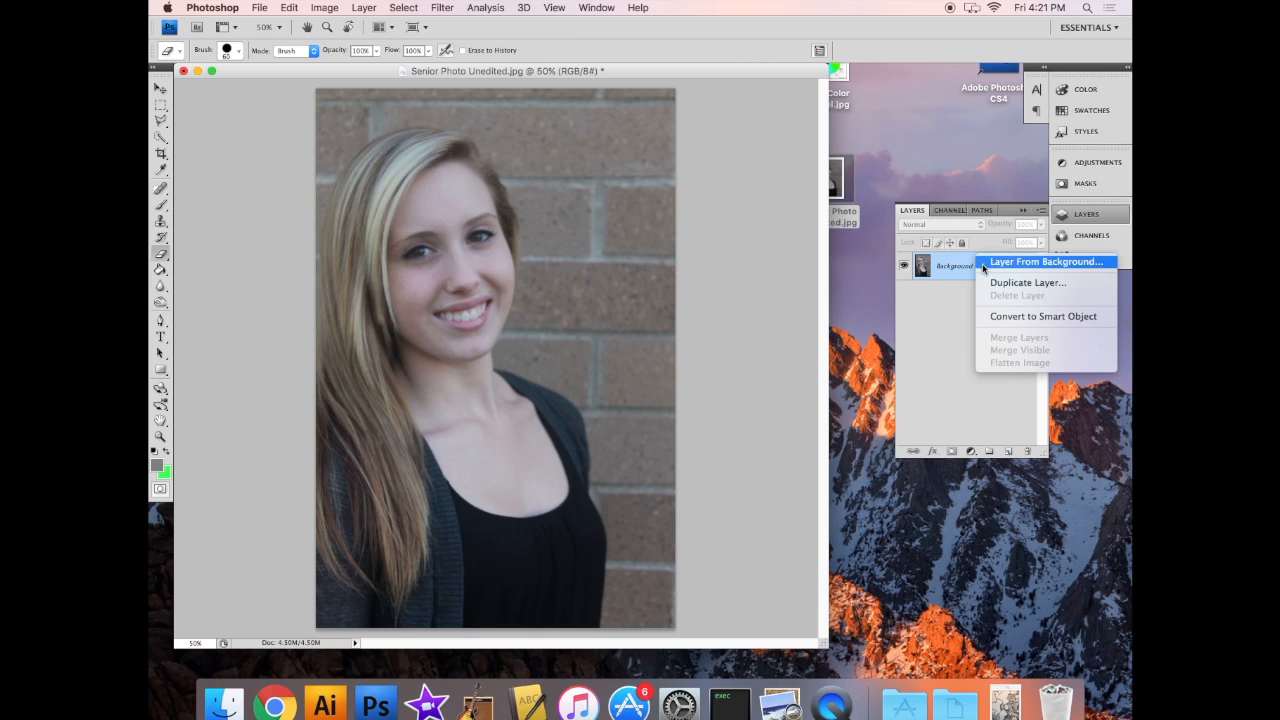
click(995, 288)
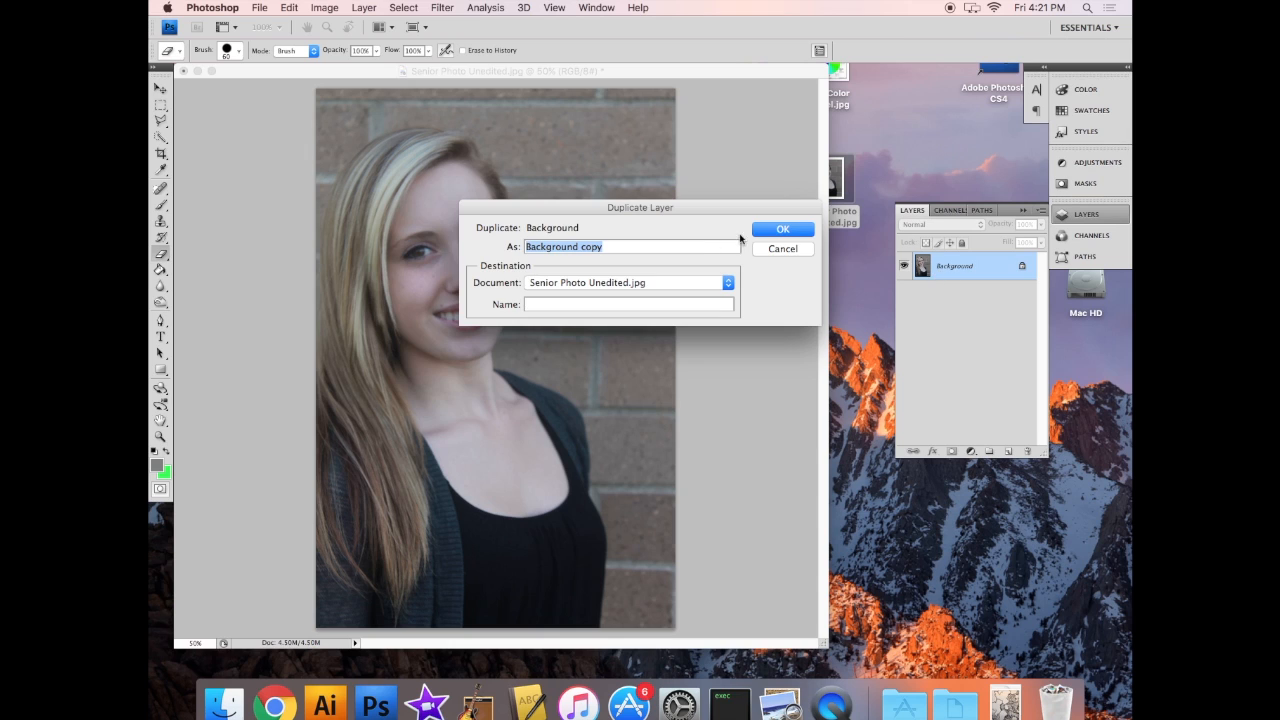
click(762, 229)
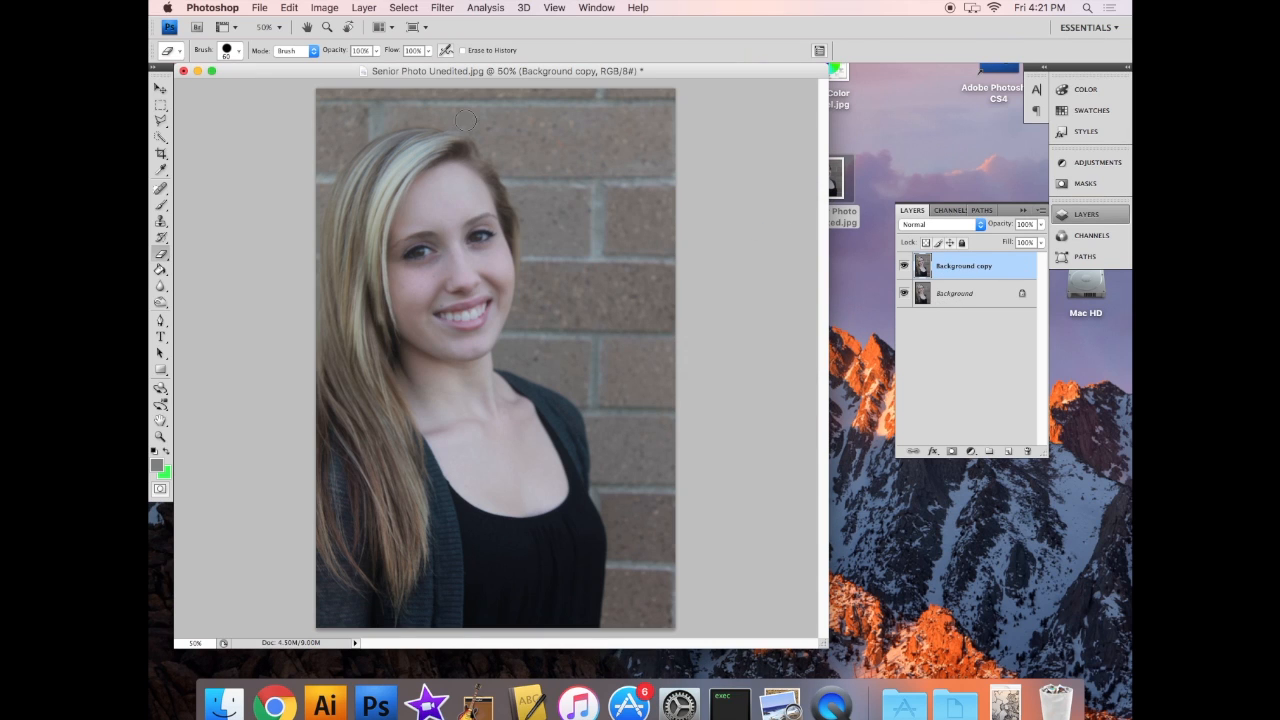
Step: Open a Curves adjustment on the Background copy layer and add four points along the RGB curve from highlights to shadows
click(327, 8)
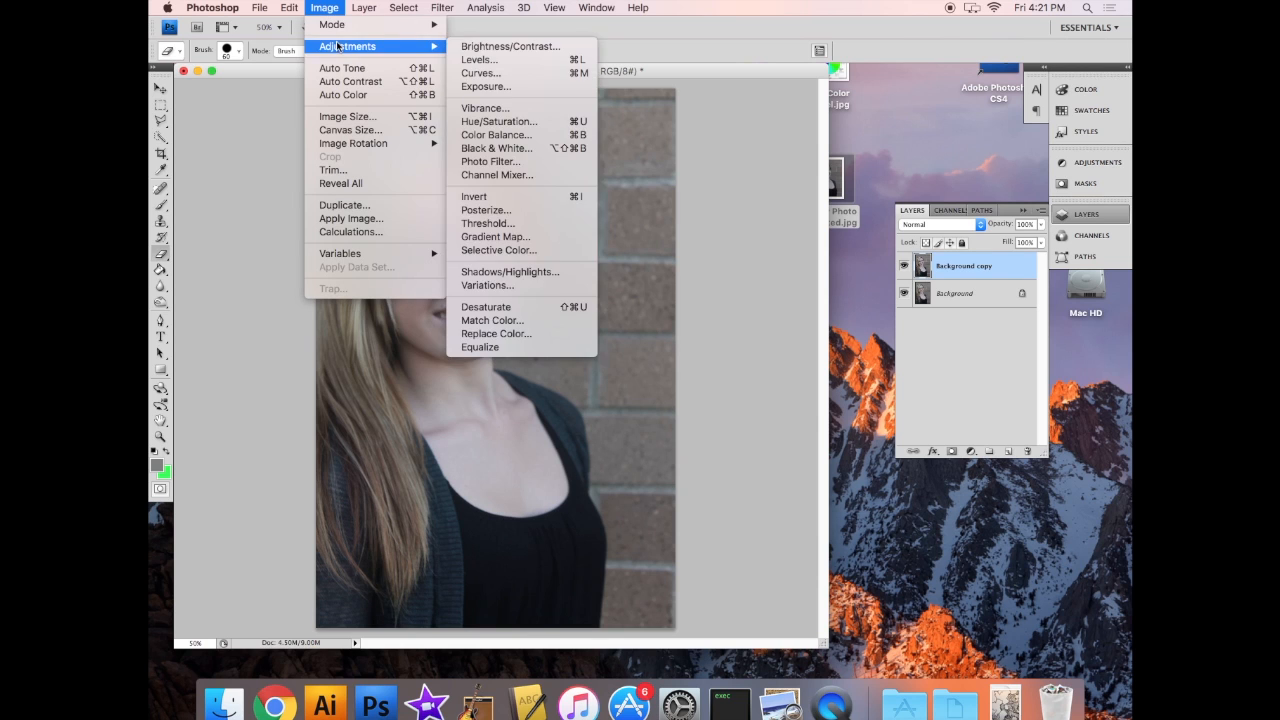
mouse_move(360, 46)
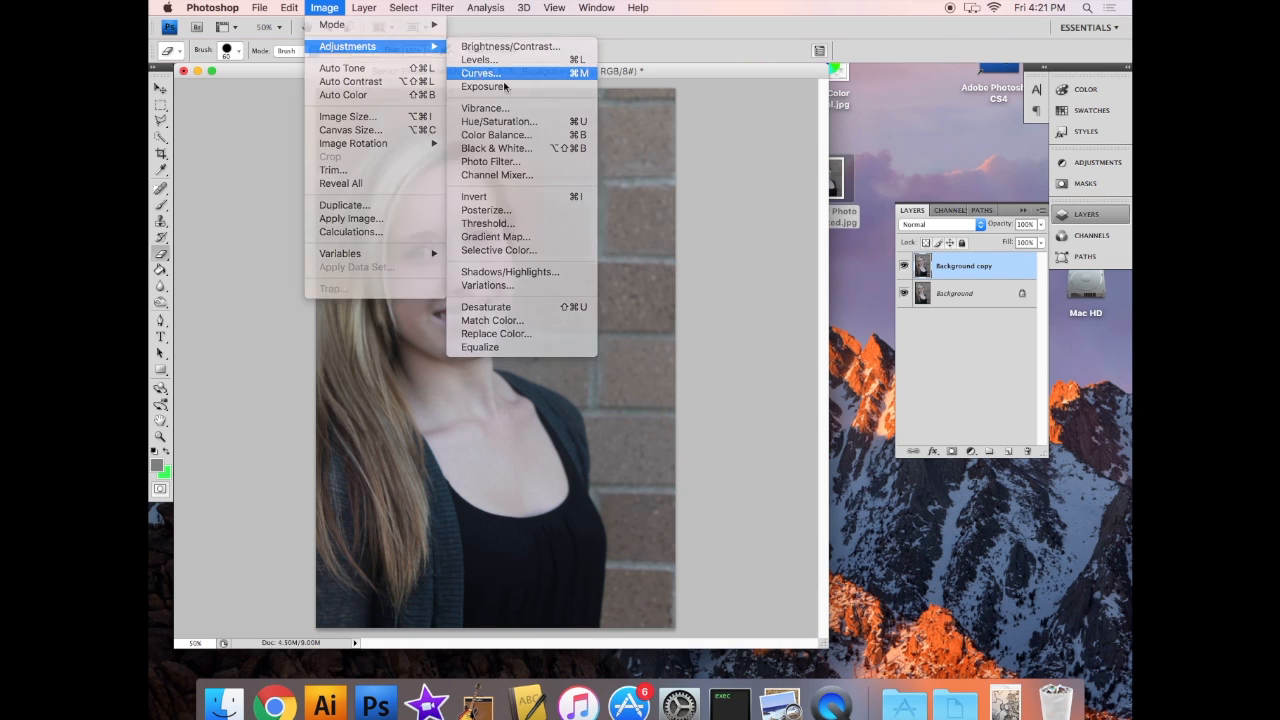
click(475, 73)
drag(913, 92, 858, 114)
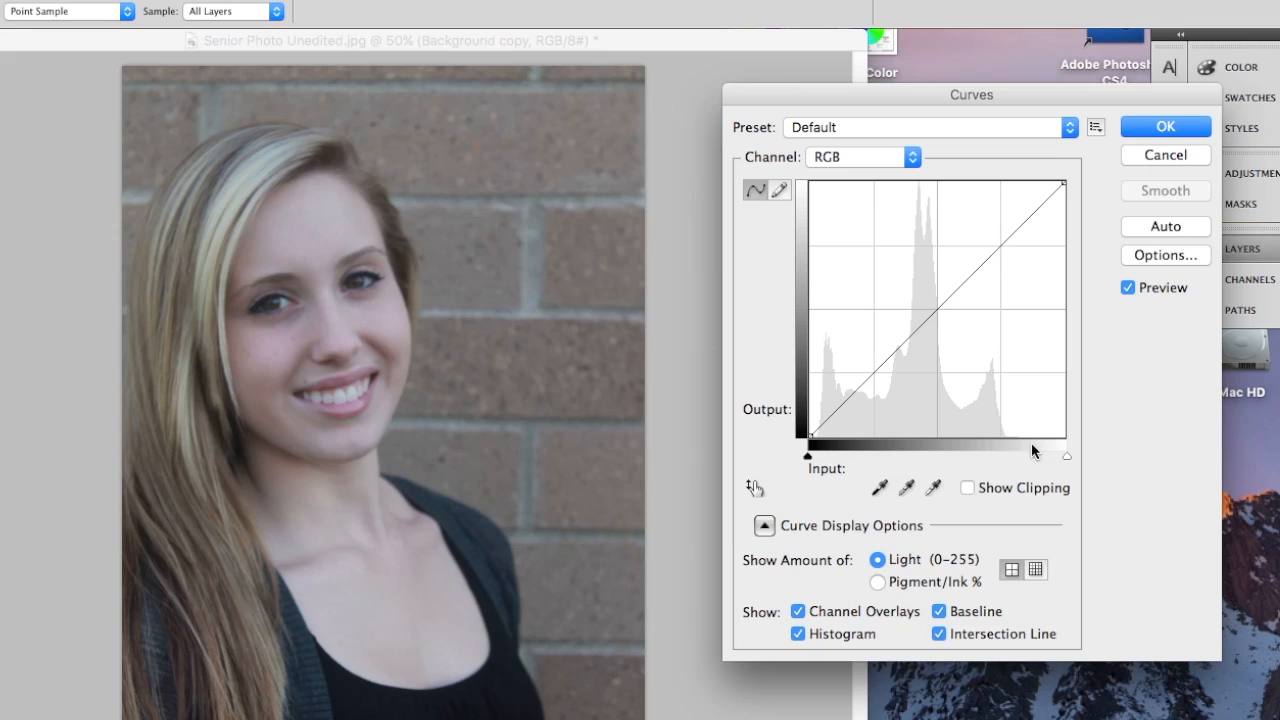
click(1001, 245)
click(937, 309)
click(920, 329)
click(872, 379)
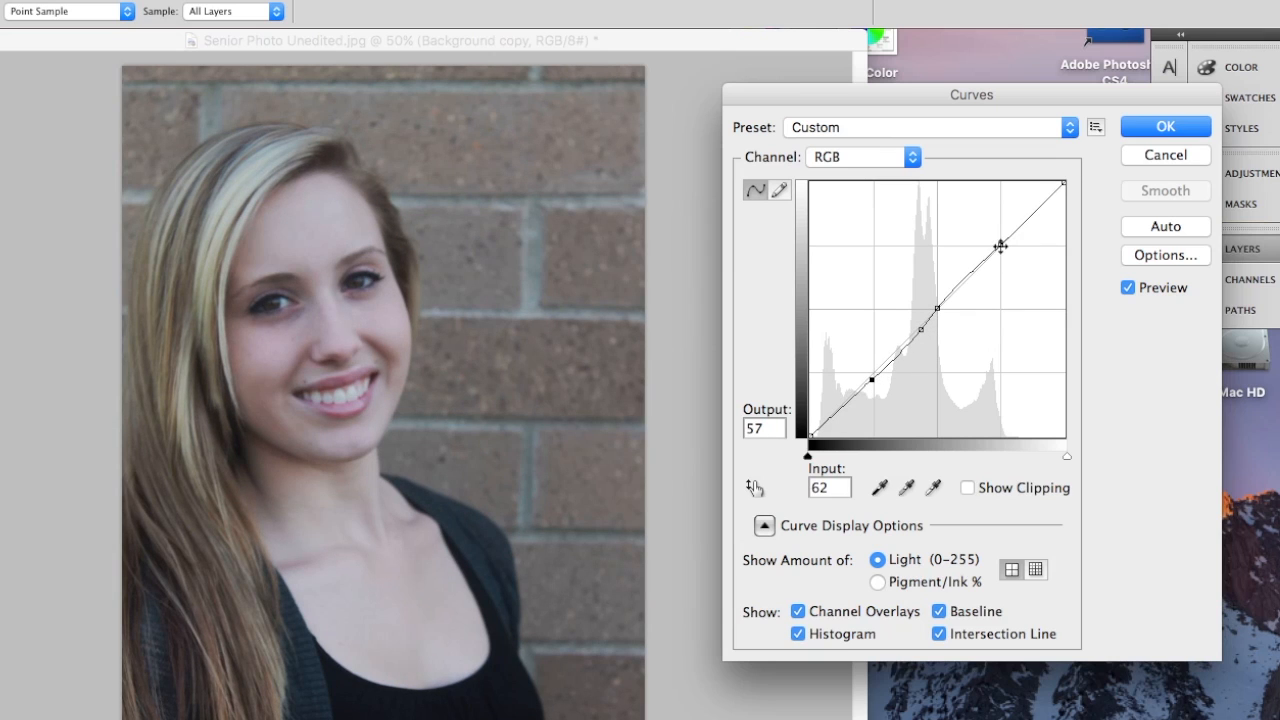
Step: Raise the highlight point to input 188, output 205, and try the shadow point at input 47, output 90, before returning it to the baseline
mouse_move(1001, 245)
mouse_down()
mouse_move(986, 209)
mouse_move(1032, 291)
mouse_move(989, 219)
mouse_move(1017, 262)
mouse_move(998, 231)
mouse_up()
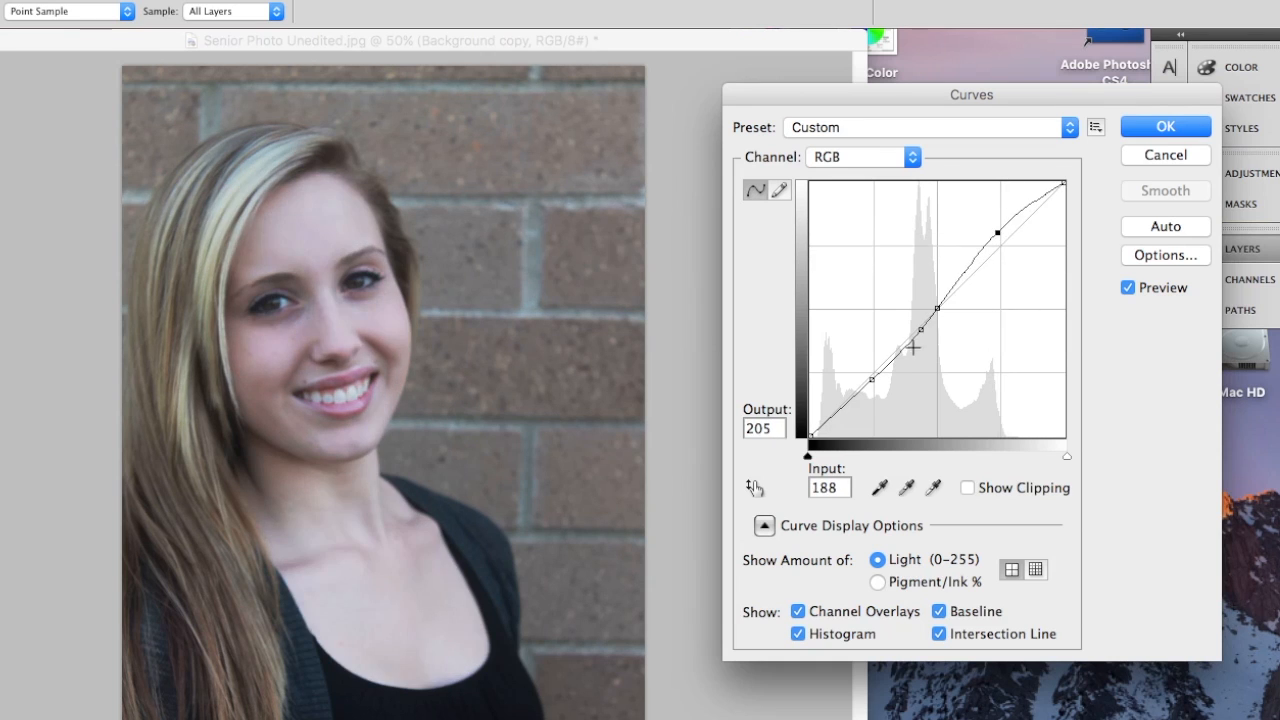
drag(872, 379, 856, 346)
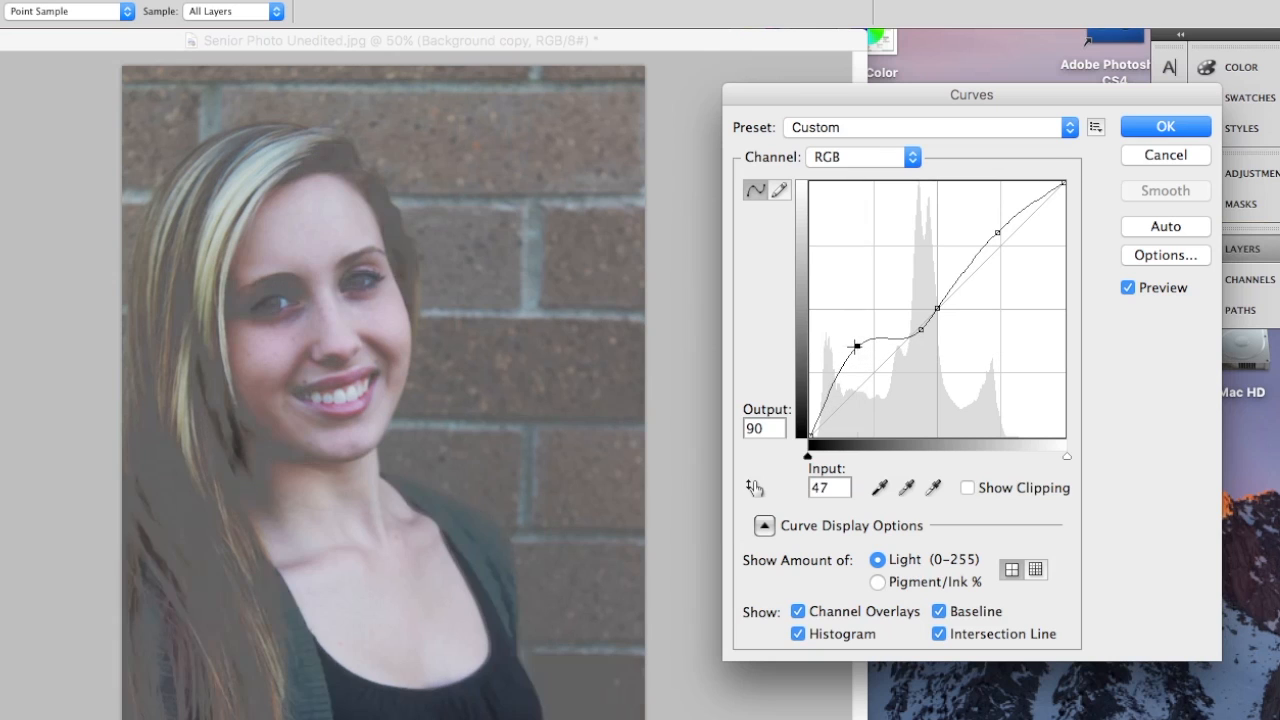
drag(857, 346, 864, 383)
Step: Remove the added points from the RGB curve to restore the straight diagonal
drag(911, 338, 986, 344)
click(959, 276)
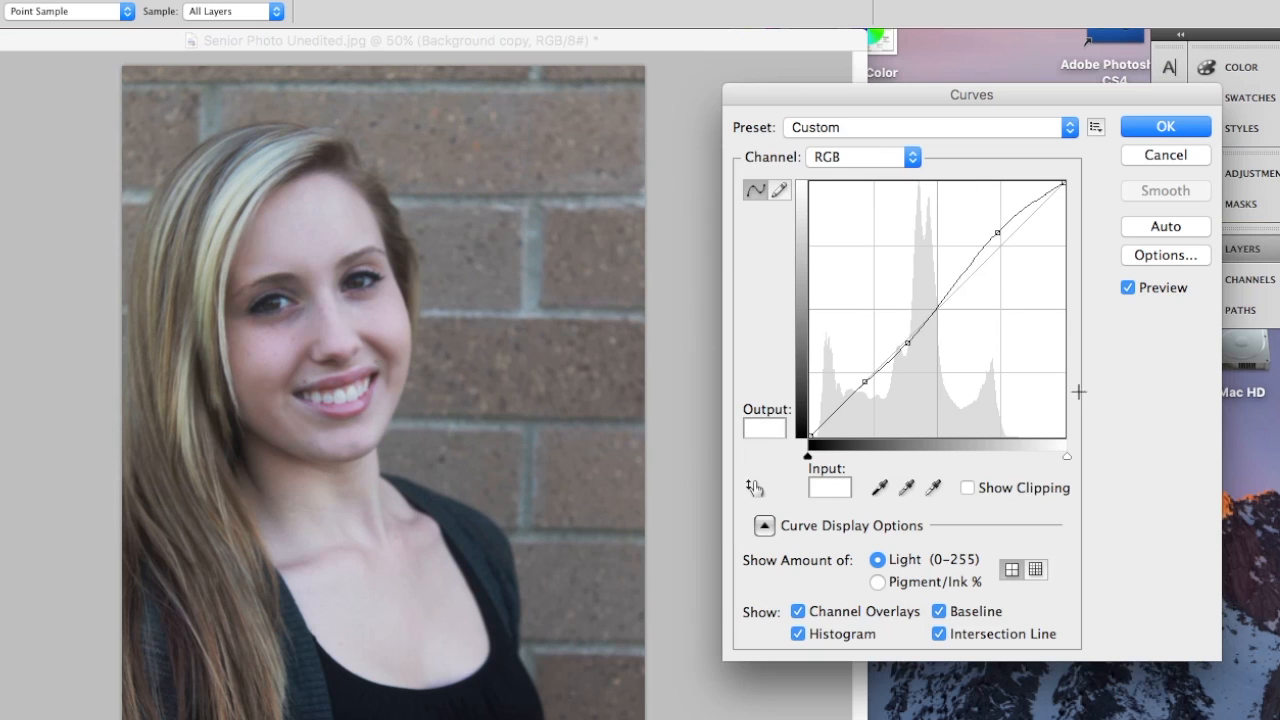
drag(997, 233, 1114, 400)
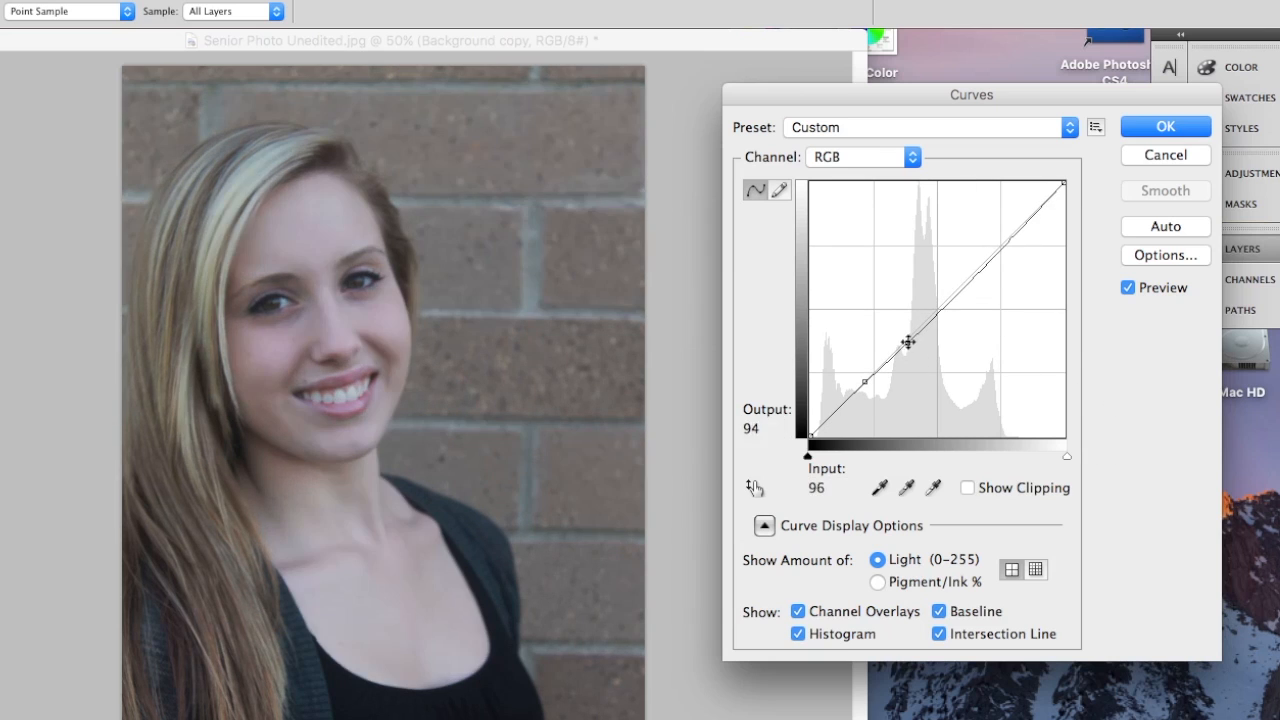
drag(866, 380, 981, 516)
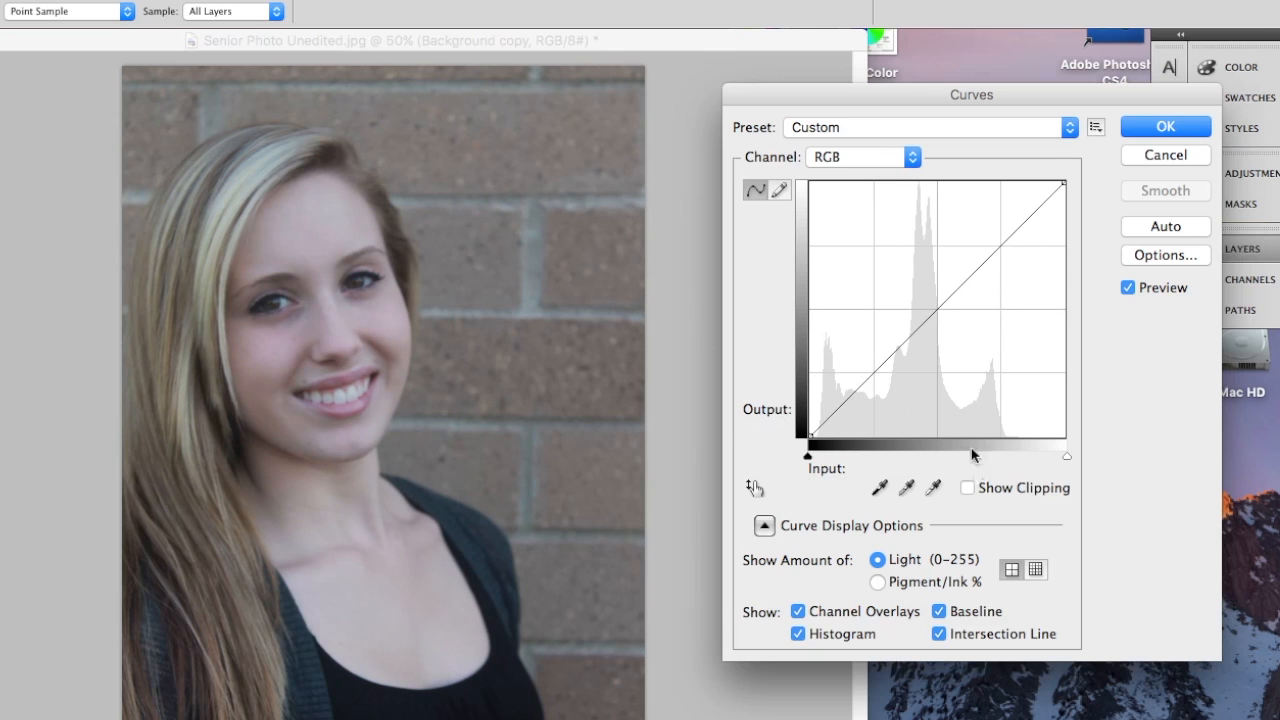
Step: Add a midtone point to the RGB curve and slide it up the diagonal to input 171, output 171
click(935, 311)
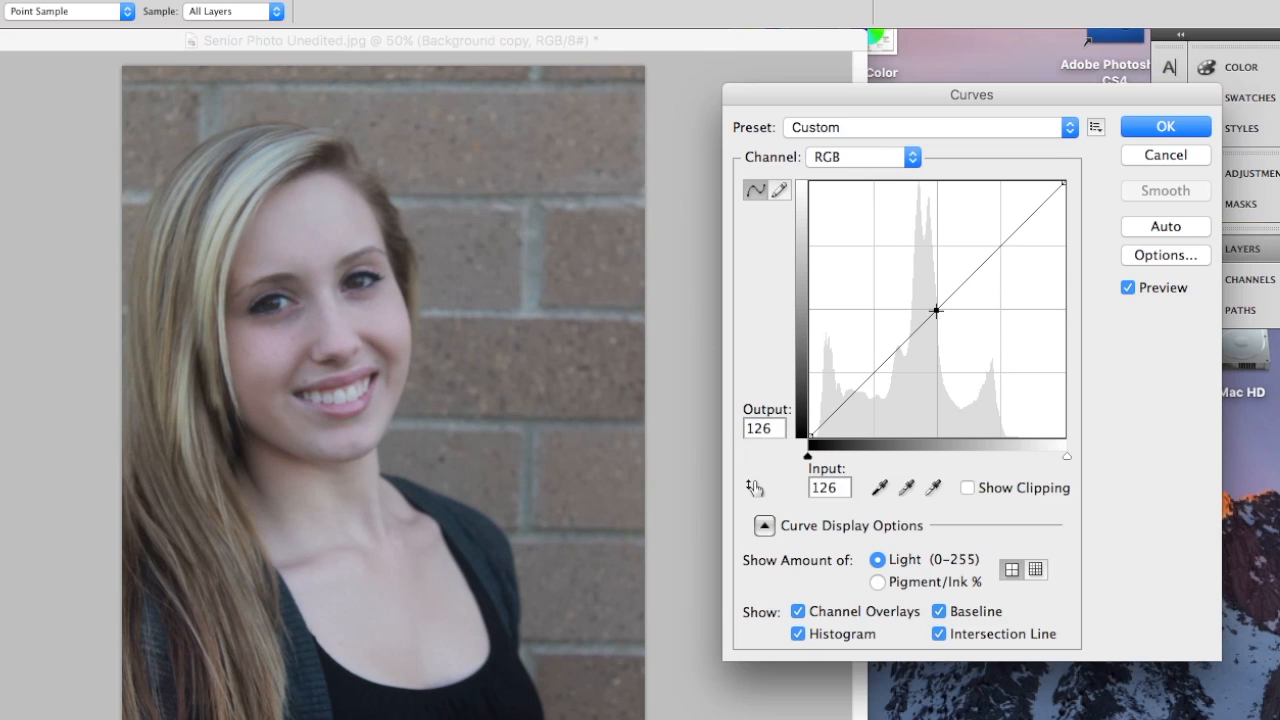
mouse_move(935, 311)
mouse_down()
mouse_move(909, 268)
mouse_move(950, 337)
mouse_move(933, 311)
mouse_up()
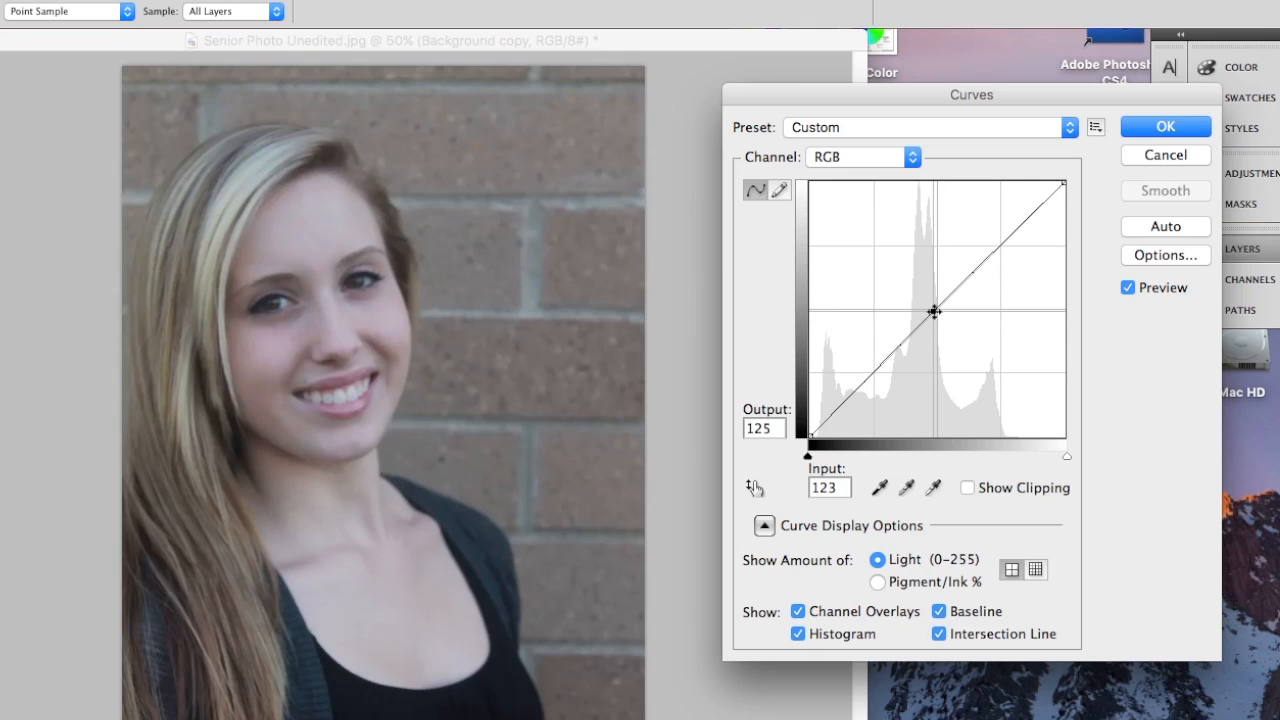
drag(997, 258, 1078, 360)
drag(935, 311, 983, 265)
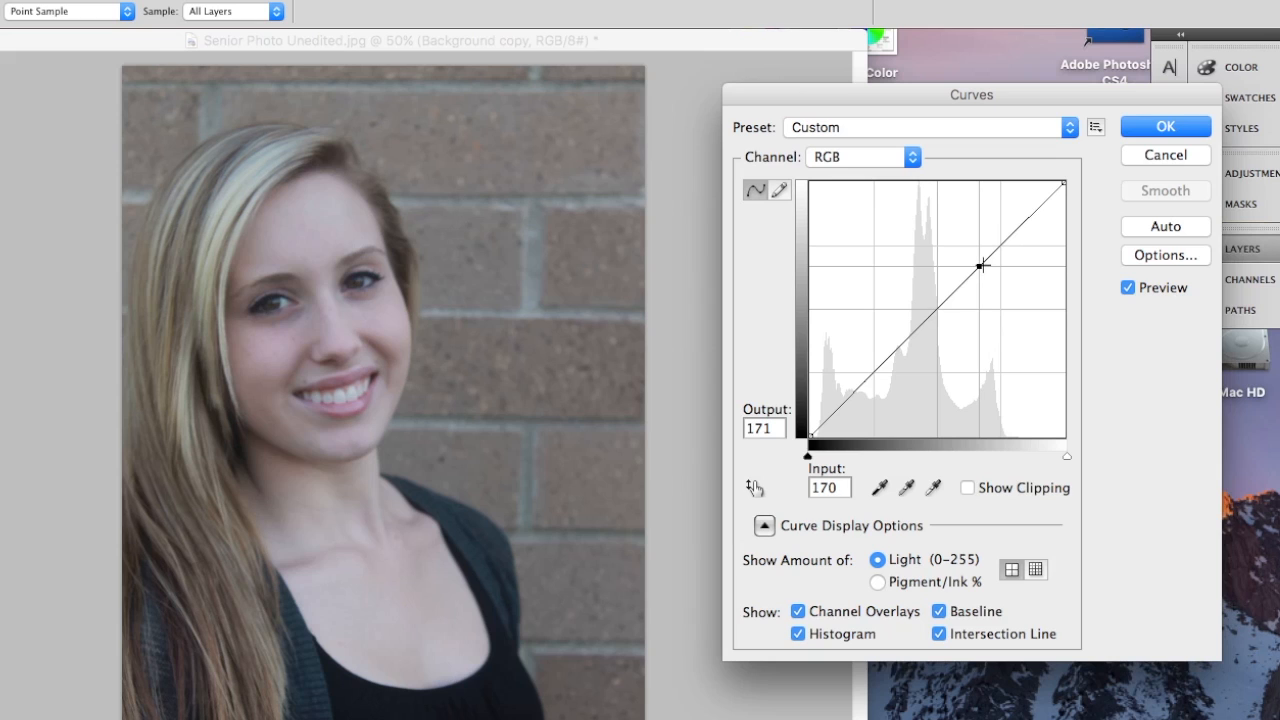
drag(982, 265, 983, 266)
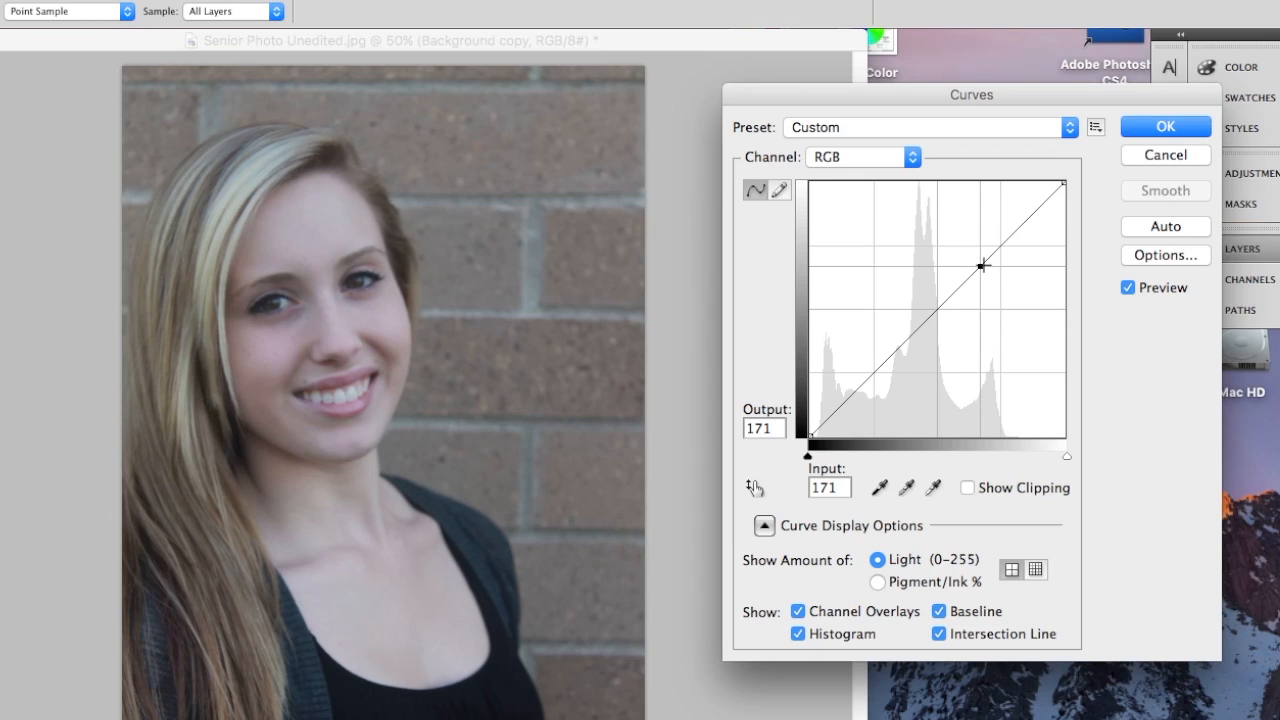
Step: Shape an S-curve with a highlight point at input 173, output 191, and a shadow point at input 66, output 50
drag(981, 265, 983, 246)
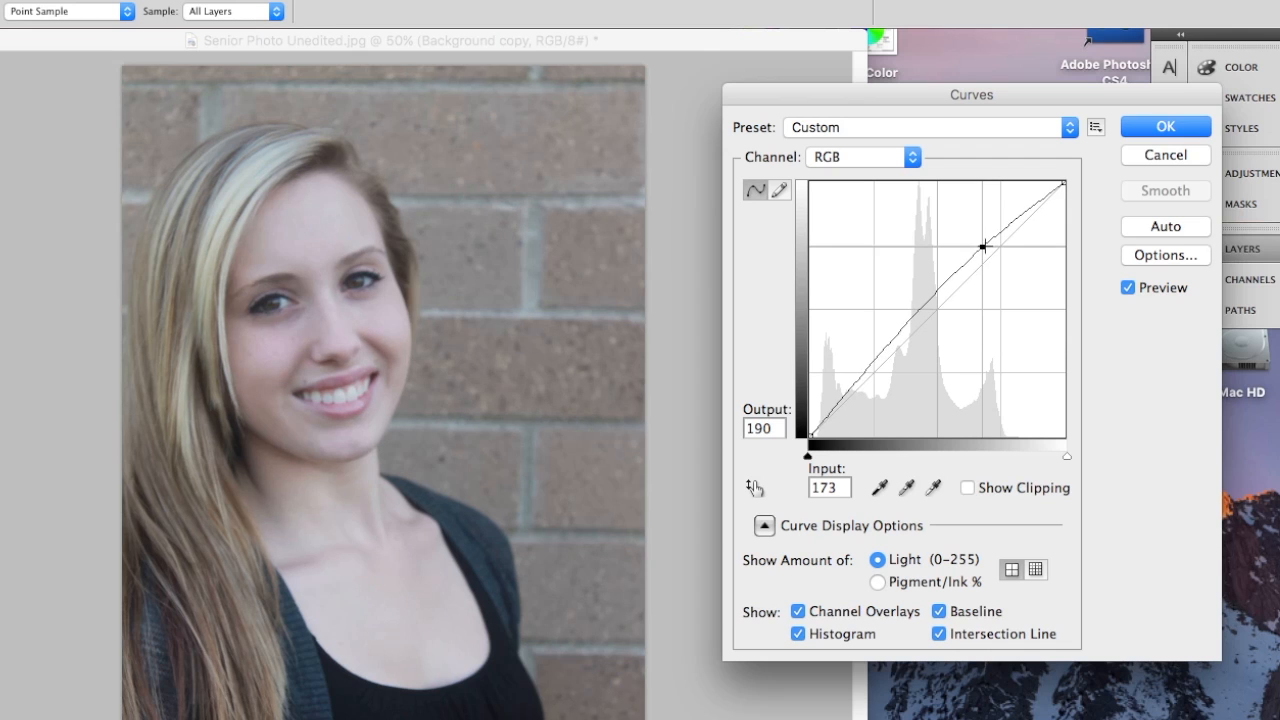
drag(866, 371, 876, 385)
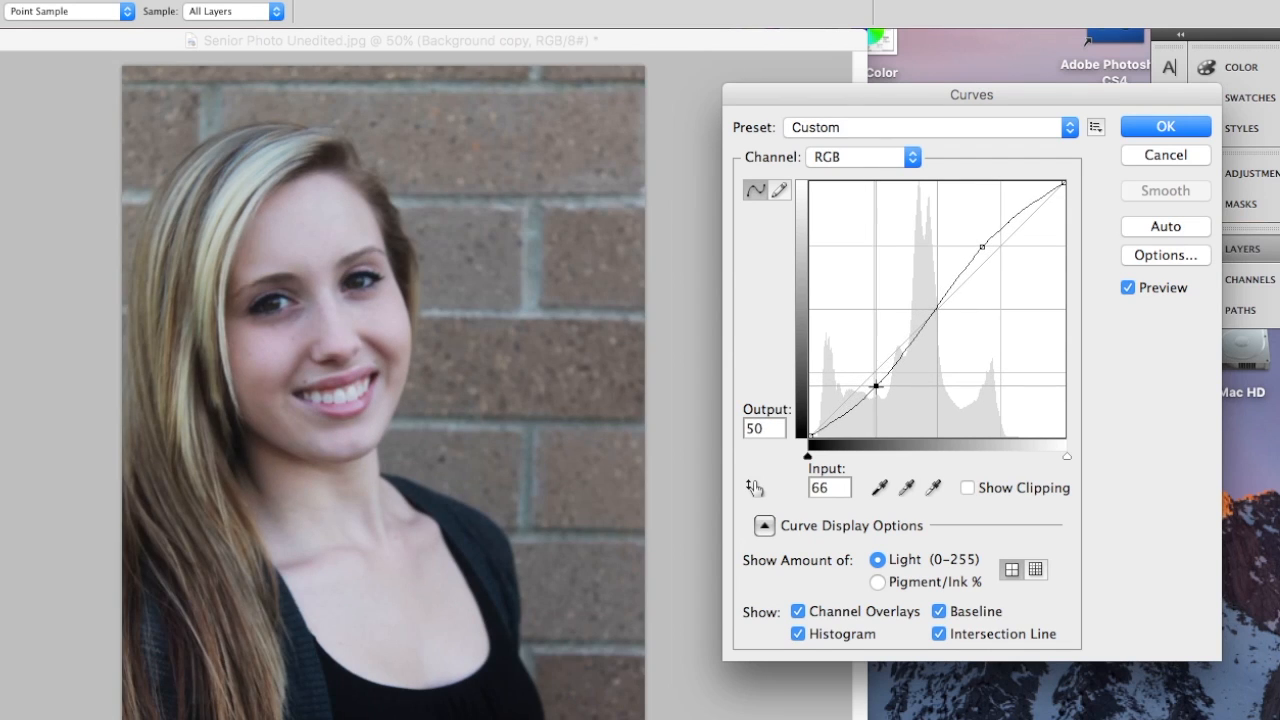
drag(983, 245, 982, 245)
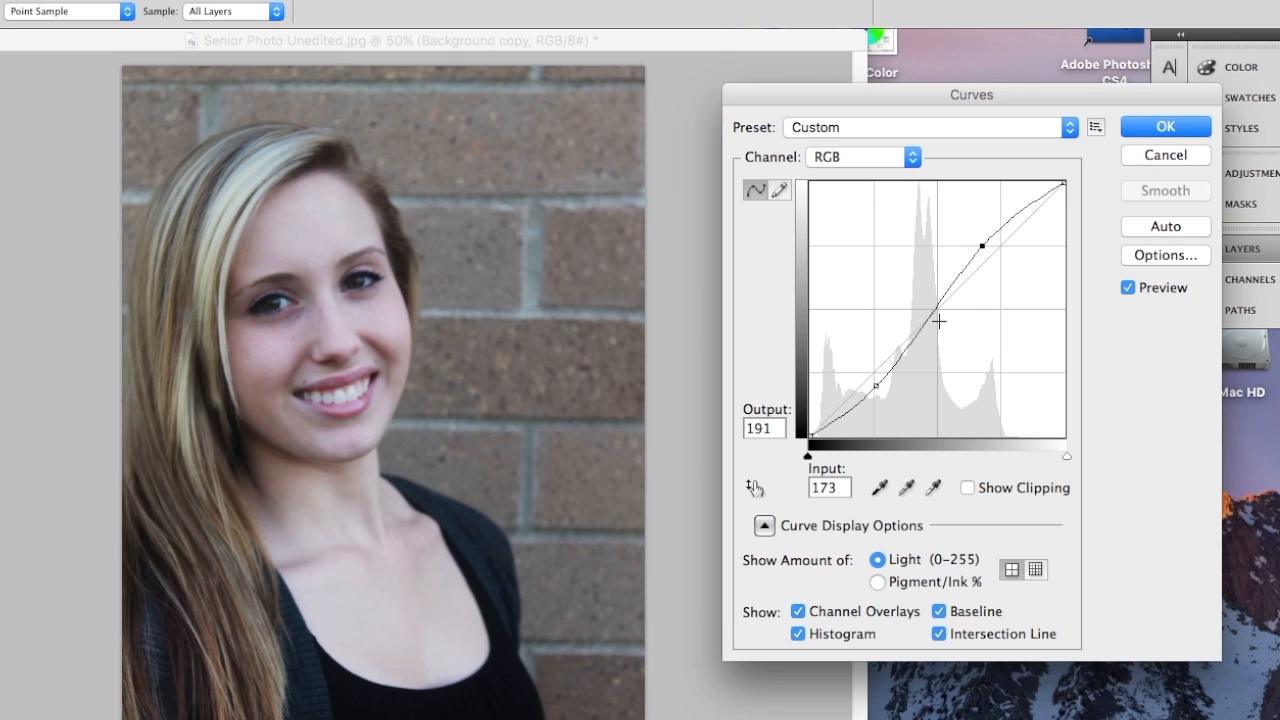
Step: Invert the S-curve with shadows at input 51, output 69 and highlights at input 192, output 175, then reset it to a straight diagonal
drag(876, 386, 865, 366)
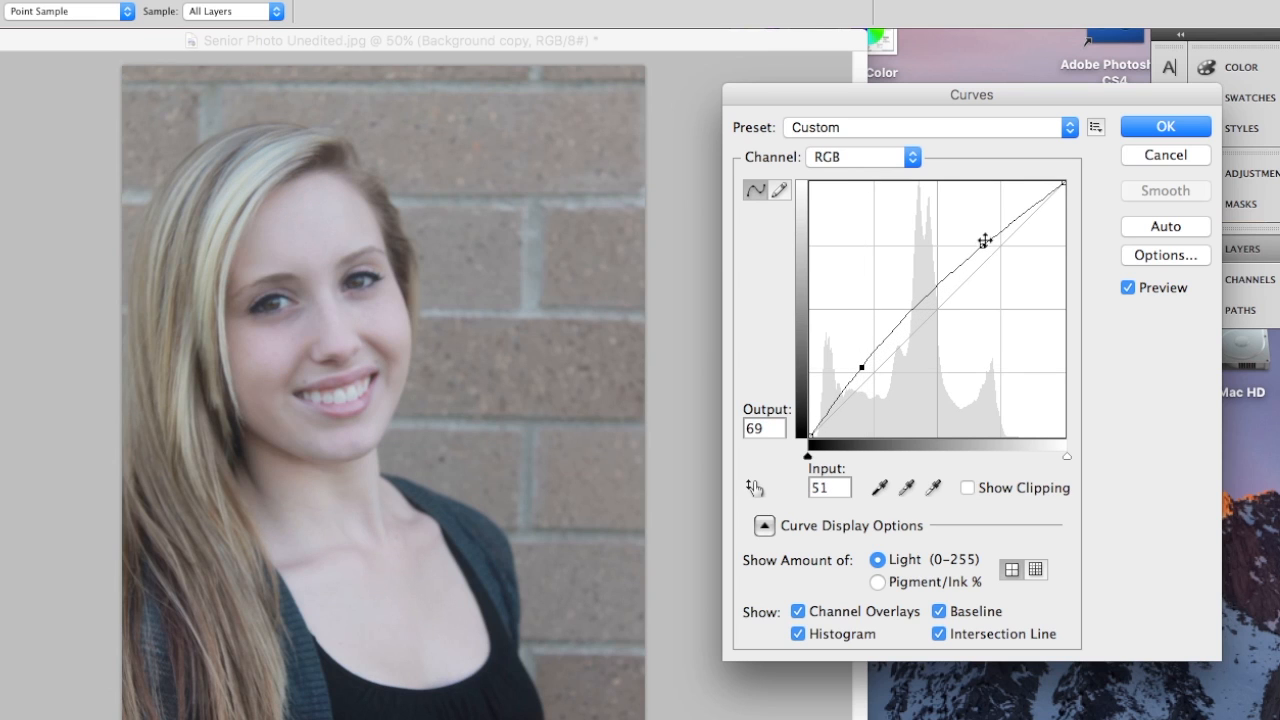
drag(984, 246, 1002, 263)
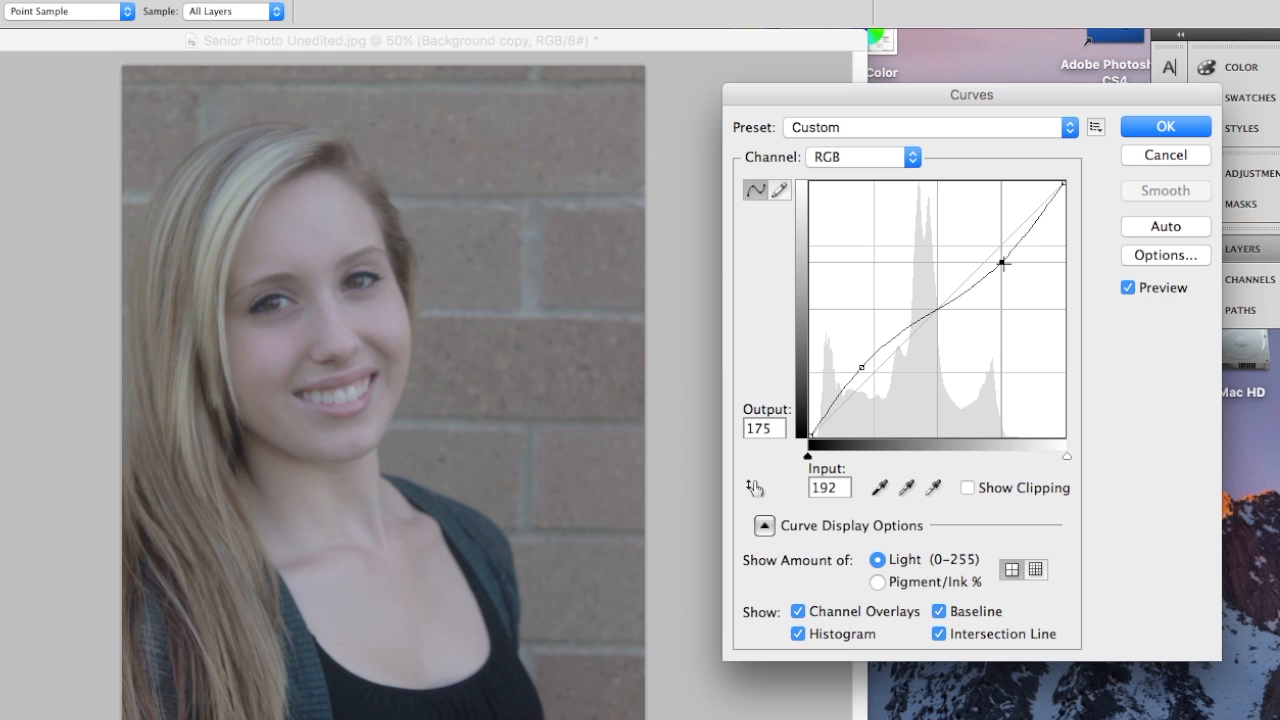
drag(1002, 263, 1075, 305)
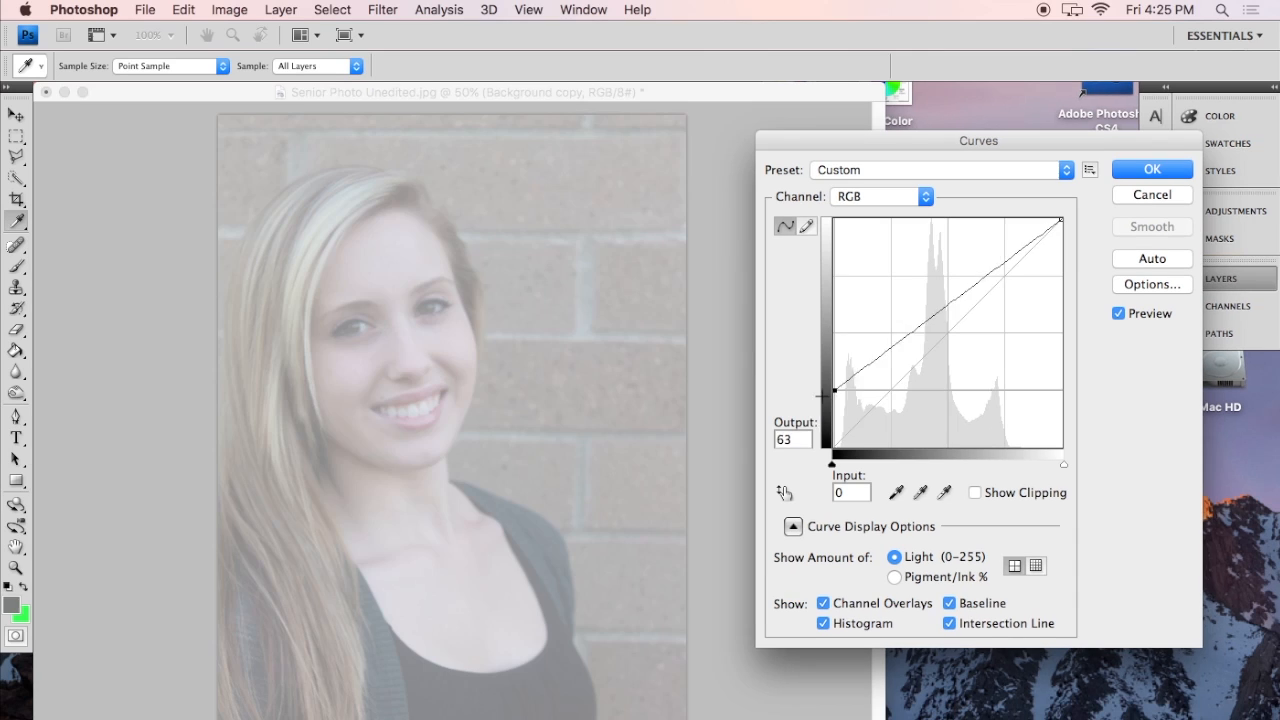
drag(829, 391, 811, 462)
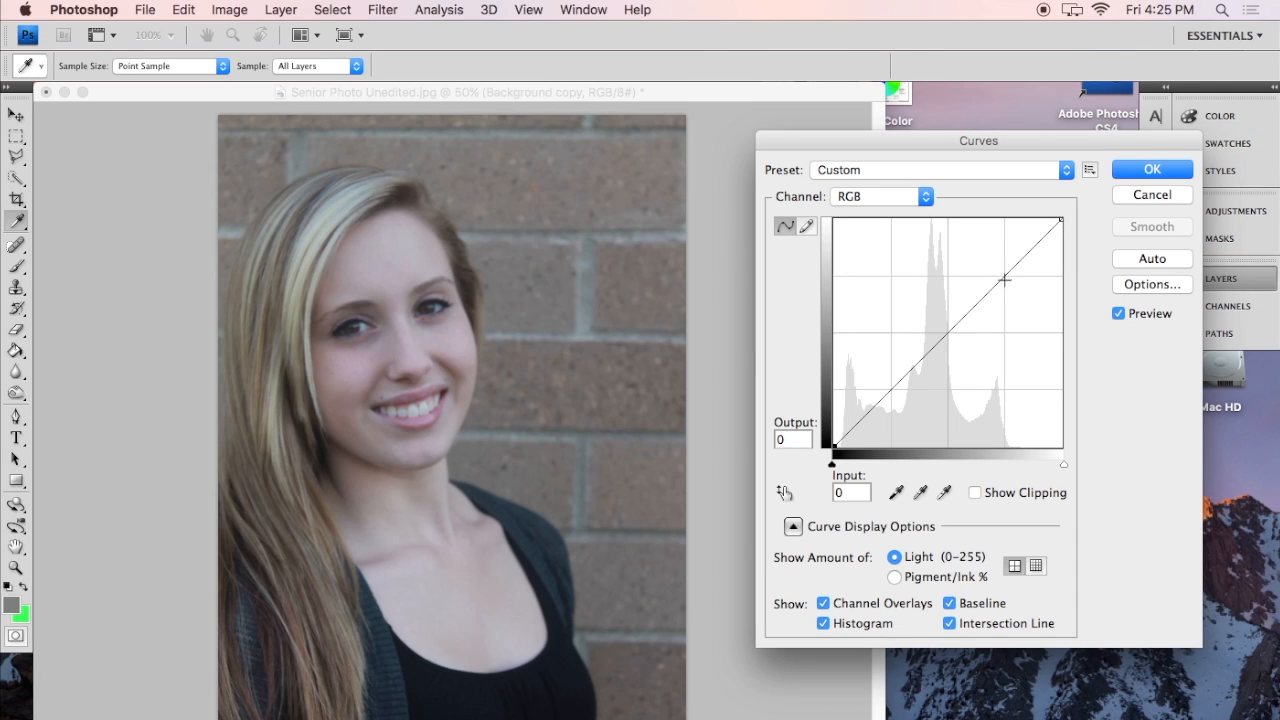
Step: Cancel the Curves adjustment and delete the Background copy layer
click(1140, 199)
key(e)
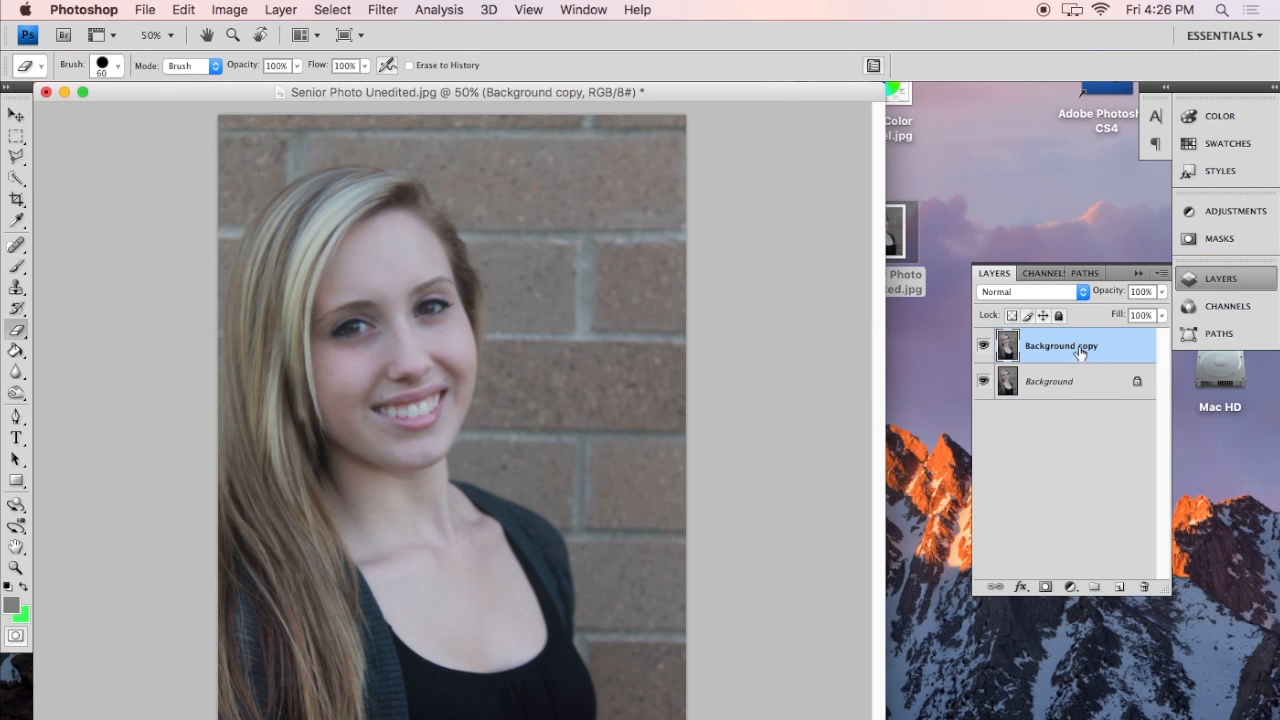
drag(1037, 344, 1149, 587)
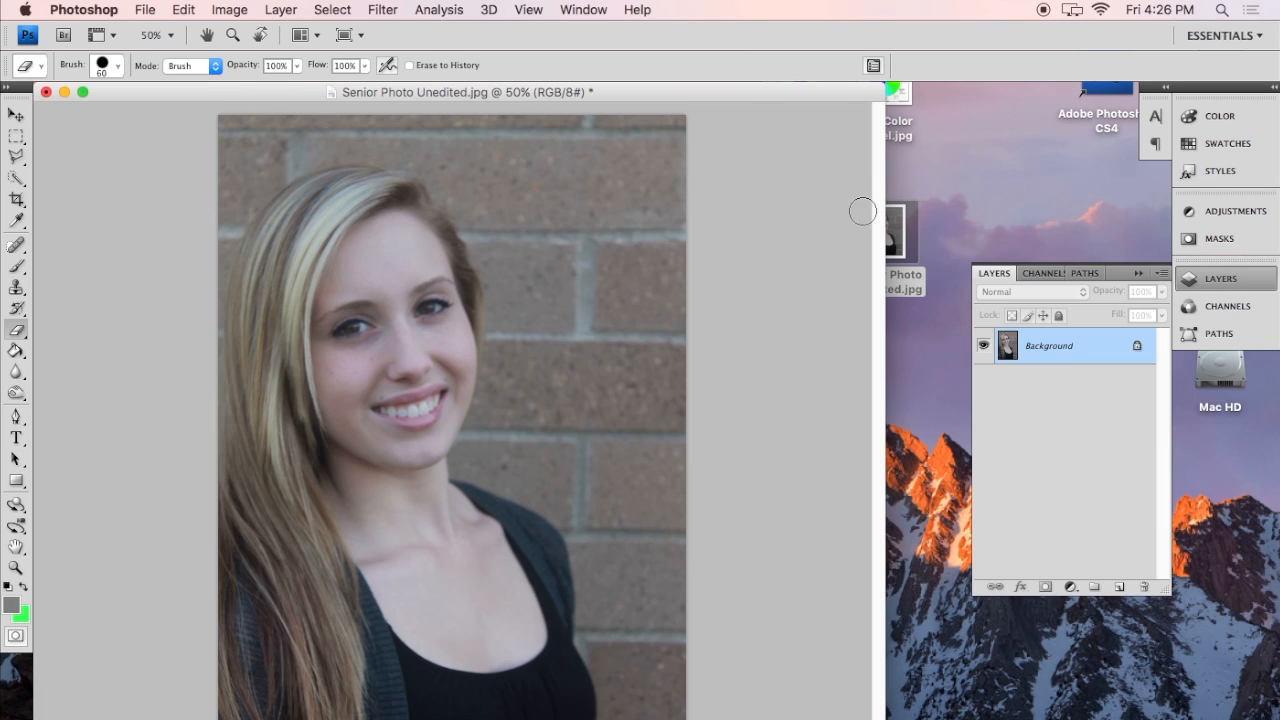
Step: Add a Curves adjustment layer named Curves 1 above the Background, in Normal mode at 100% opacity
click(230, 10)
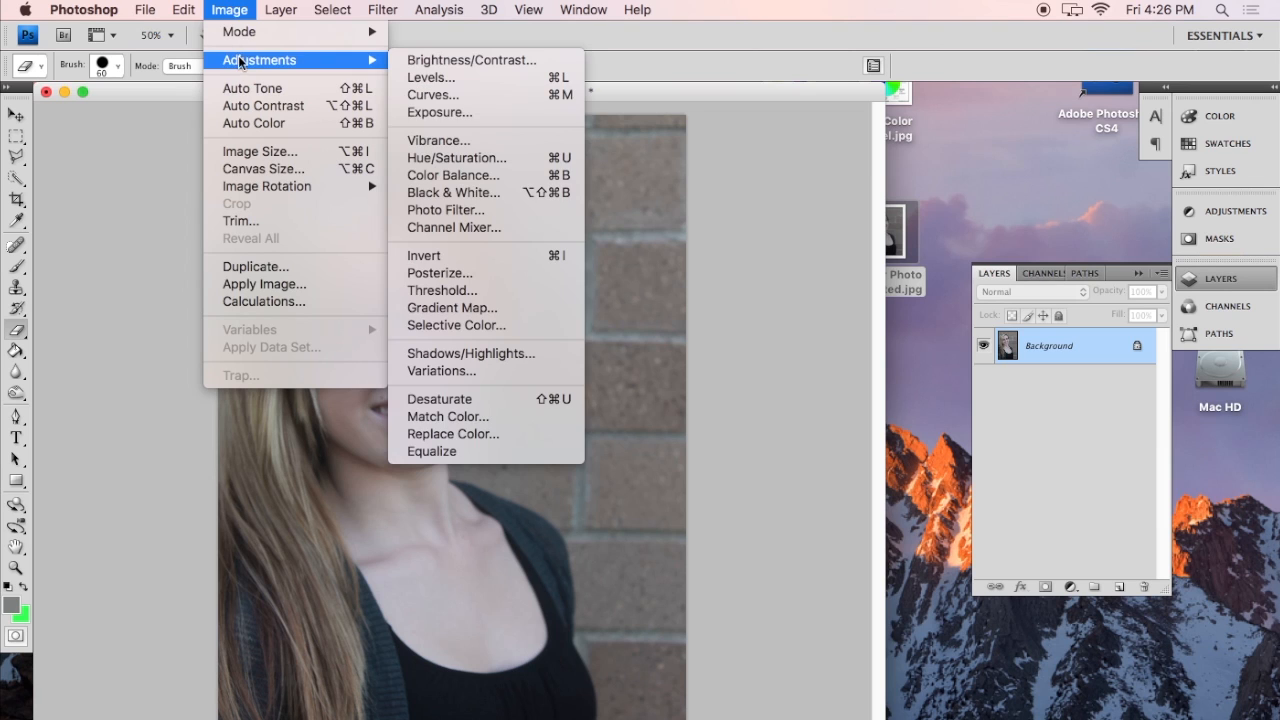
mouse_move(264, 18)
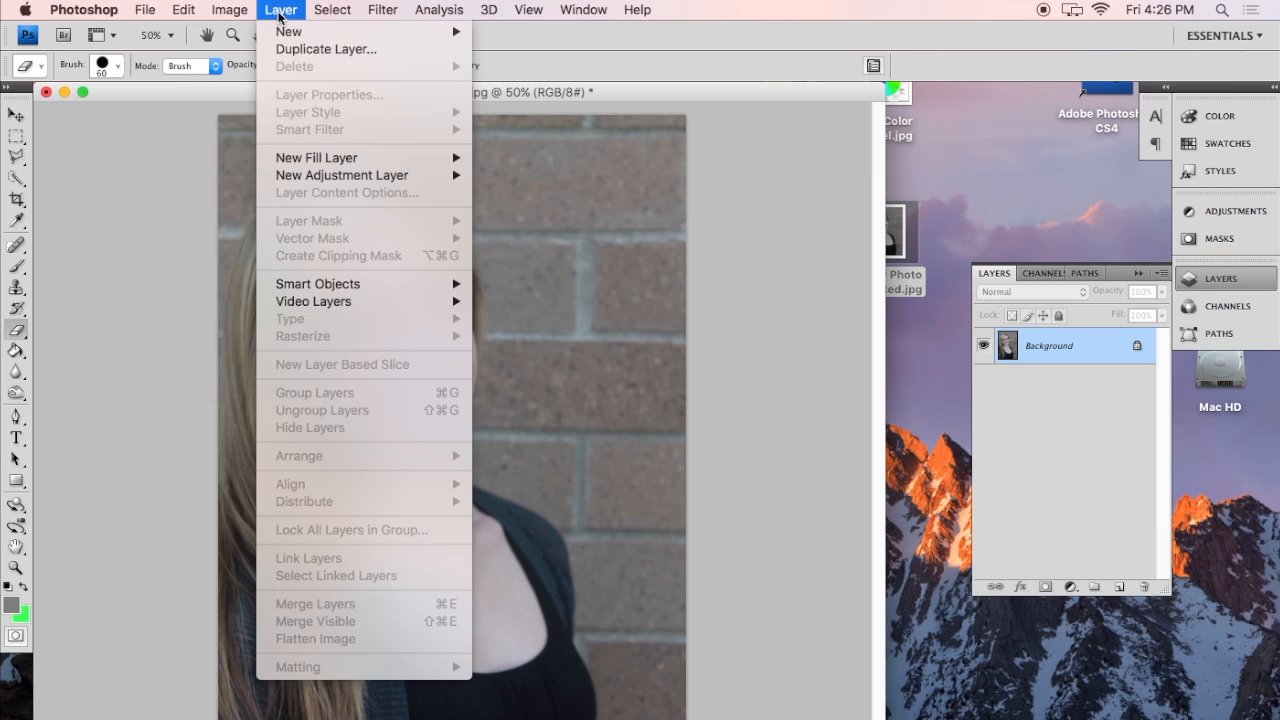
mouse_move(310, 177)
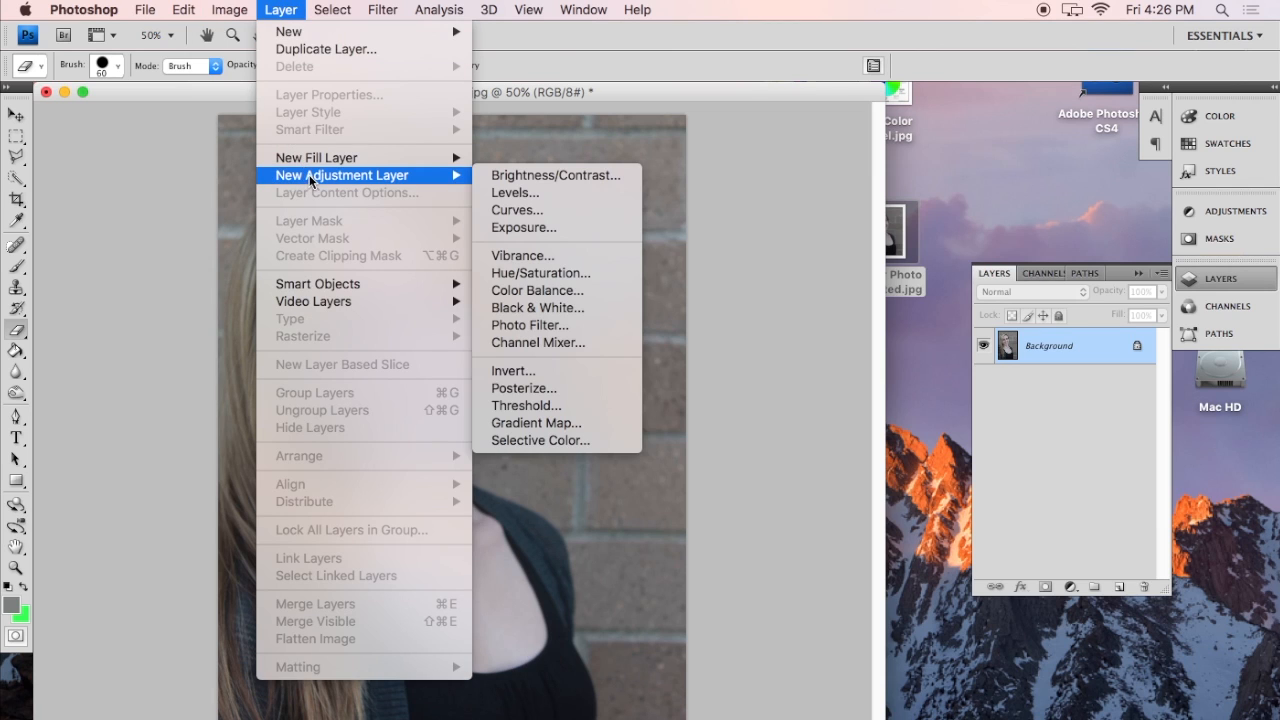
click(516, 211)
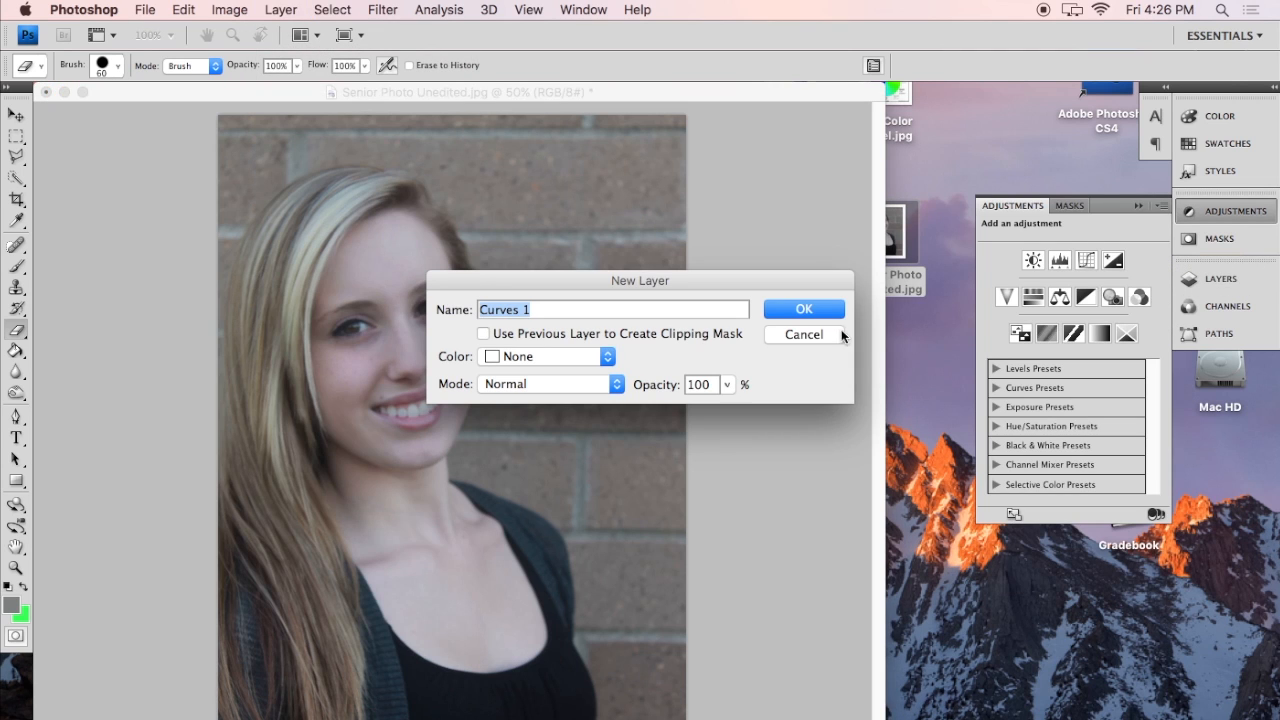
click(824, 316)
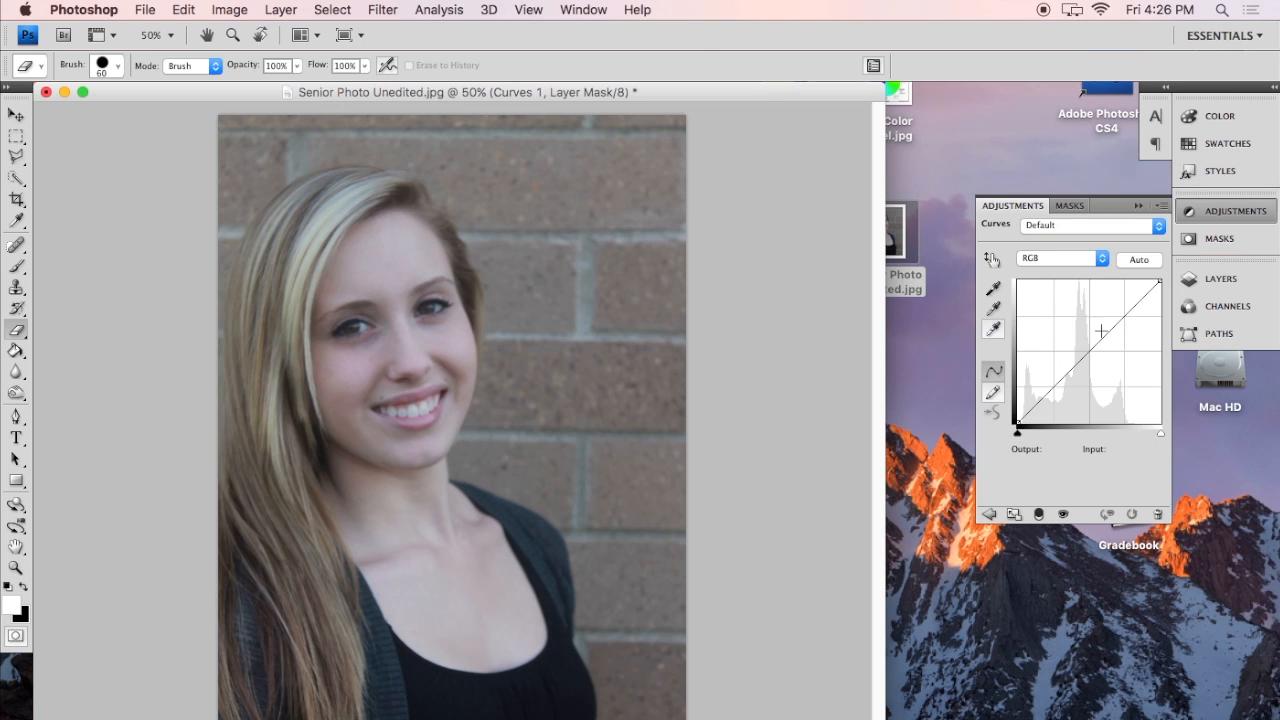
Step: View the Curves 1 layer in the layer stack and reopen its curve settings
click(1222, 279)
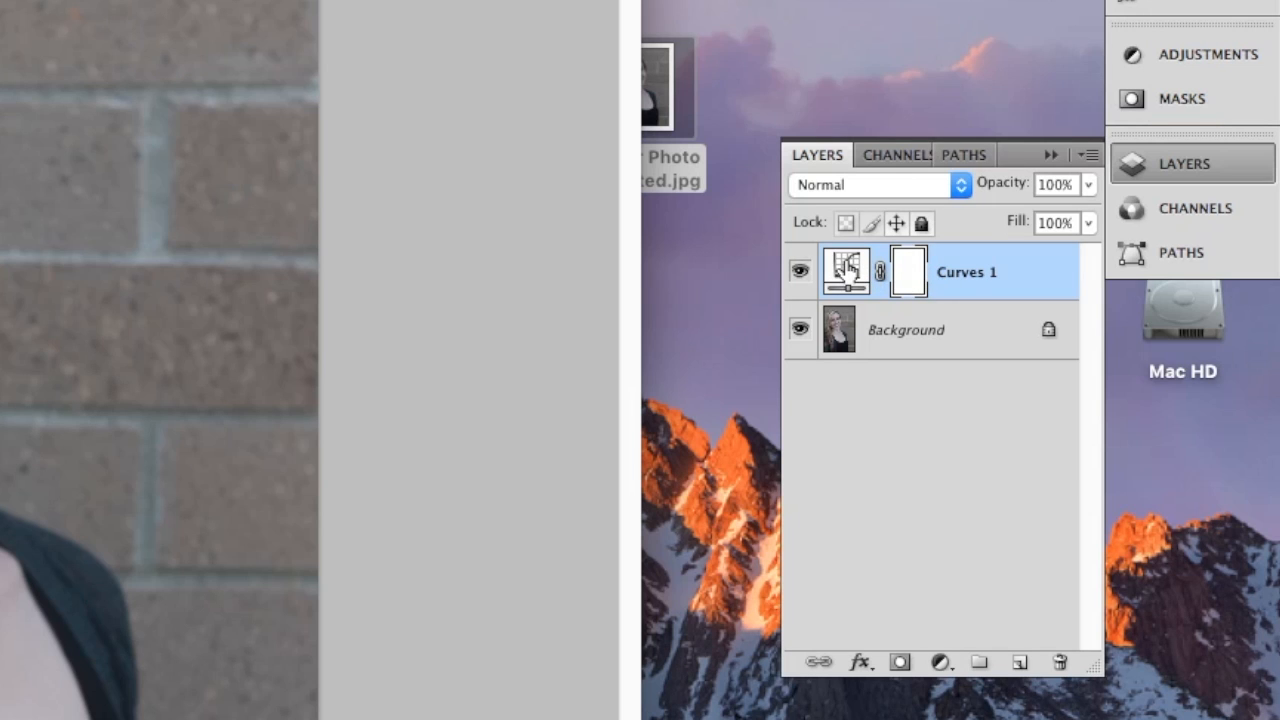
click(846, 268)
double_click(846, 268)
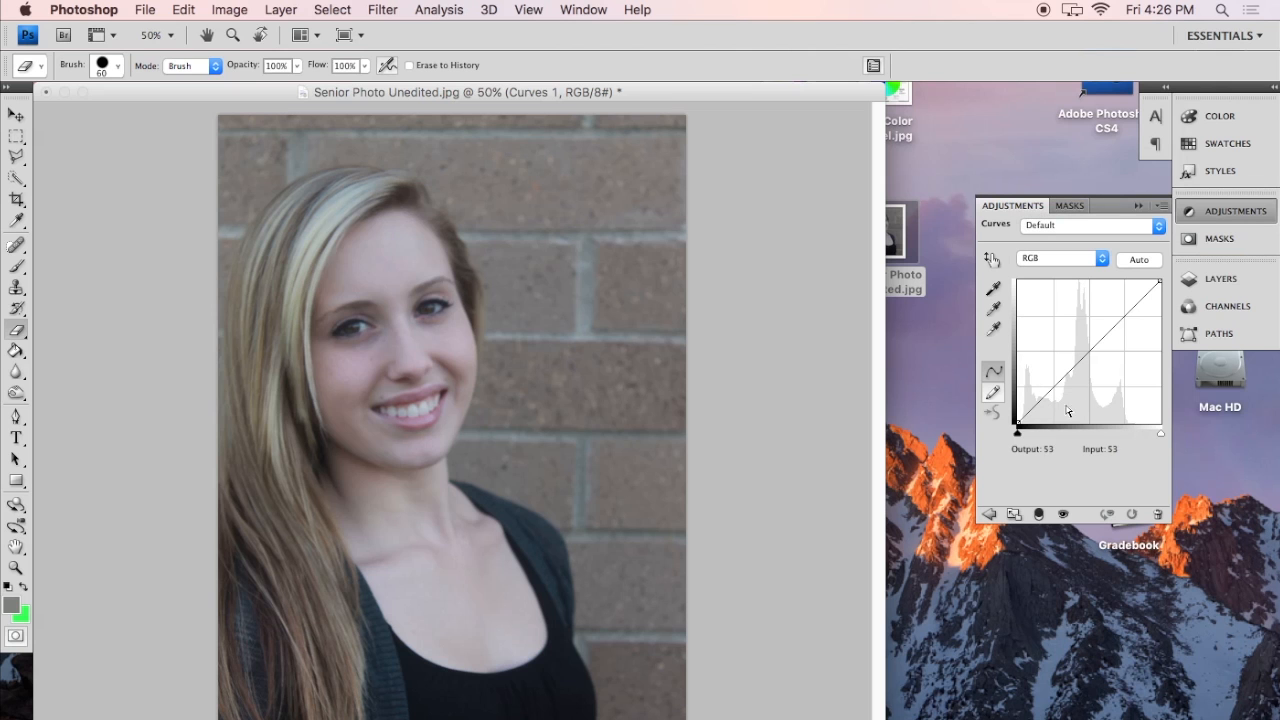
Step: Shape the Curves 1 curve into an S by raising the highlights and setting the shadow point to input 67, output 39
click(1114, 326)
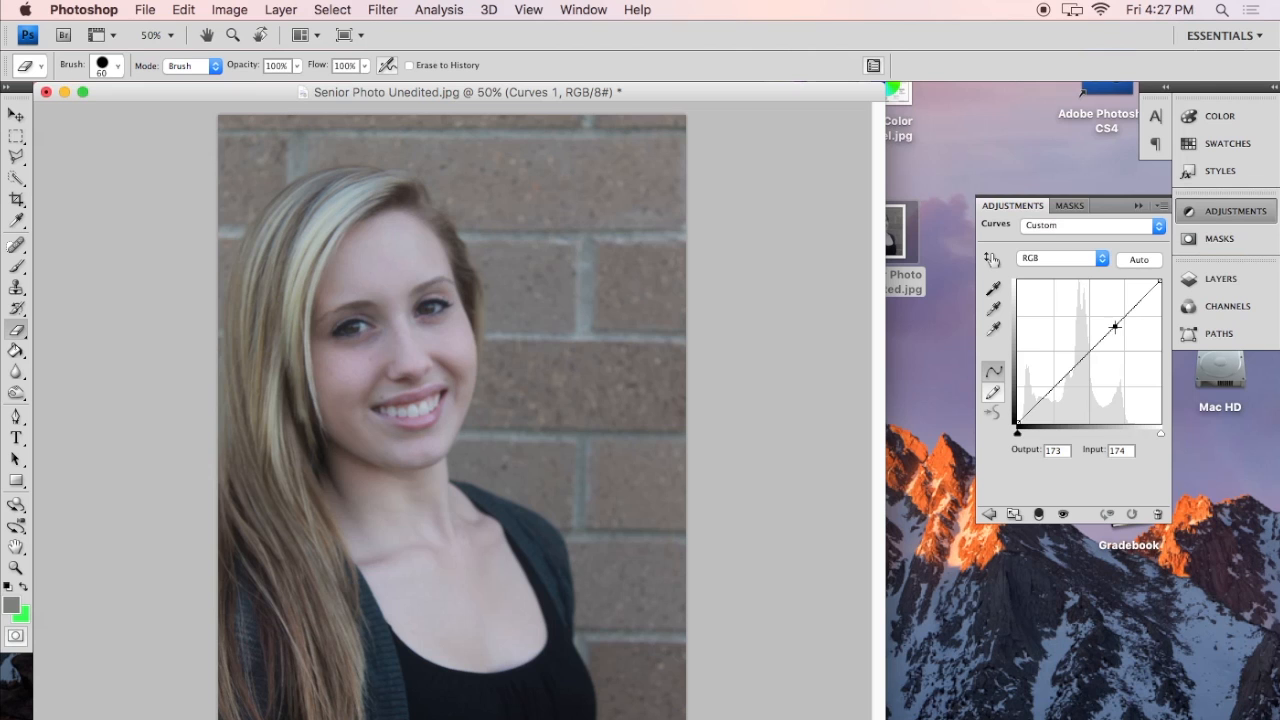
drag(1114, 326, 1112, 321)
drag(1052, 390, 1055, 399)
drag(1112, 318, 1110, 317)
drag(1057, 397, 1055, 400)
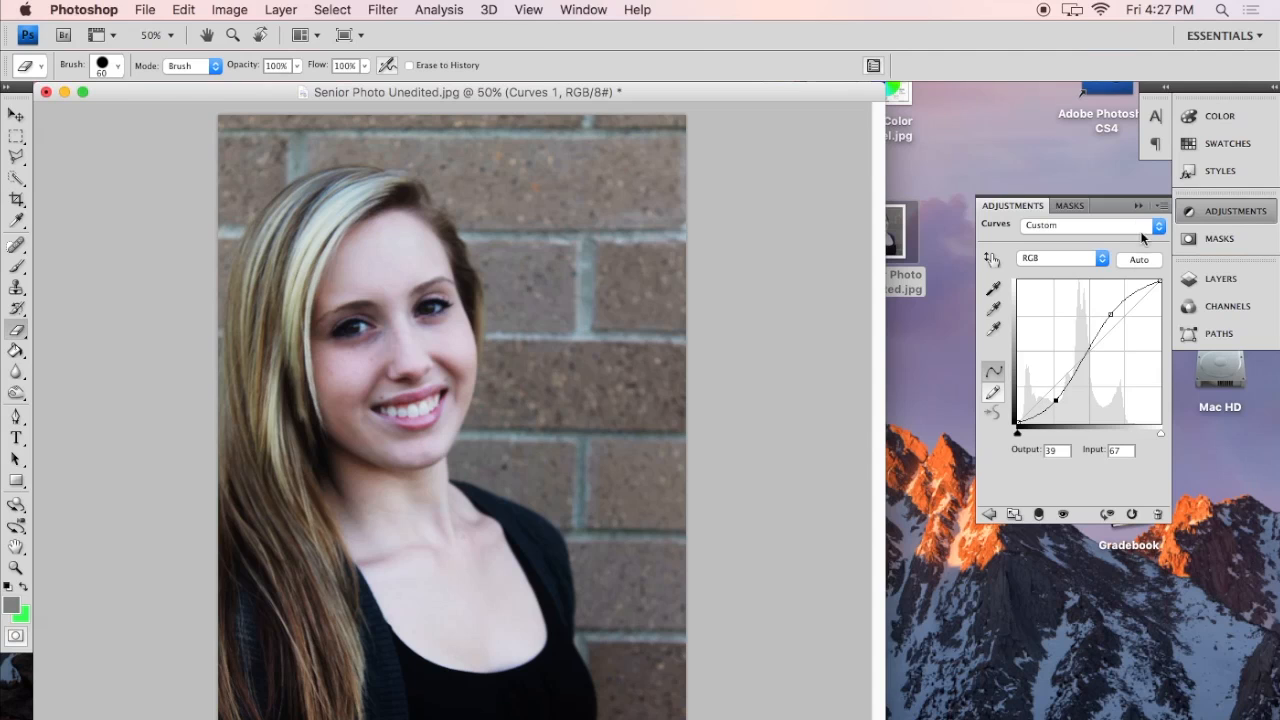
Step: Compare the portrait before and after the correction by repeatedly hiding and showing the Curves 1 layer, leaving it visible
click(1210, 278)
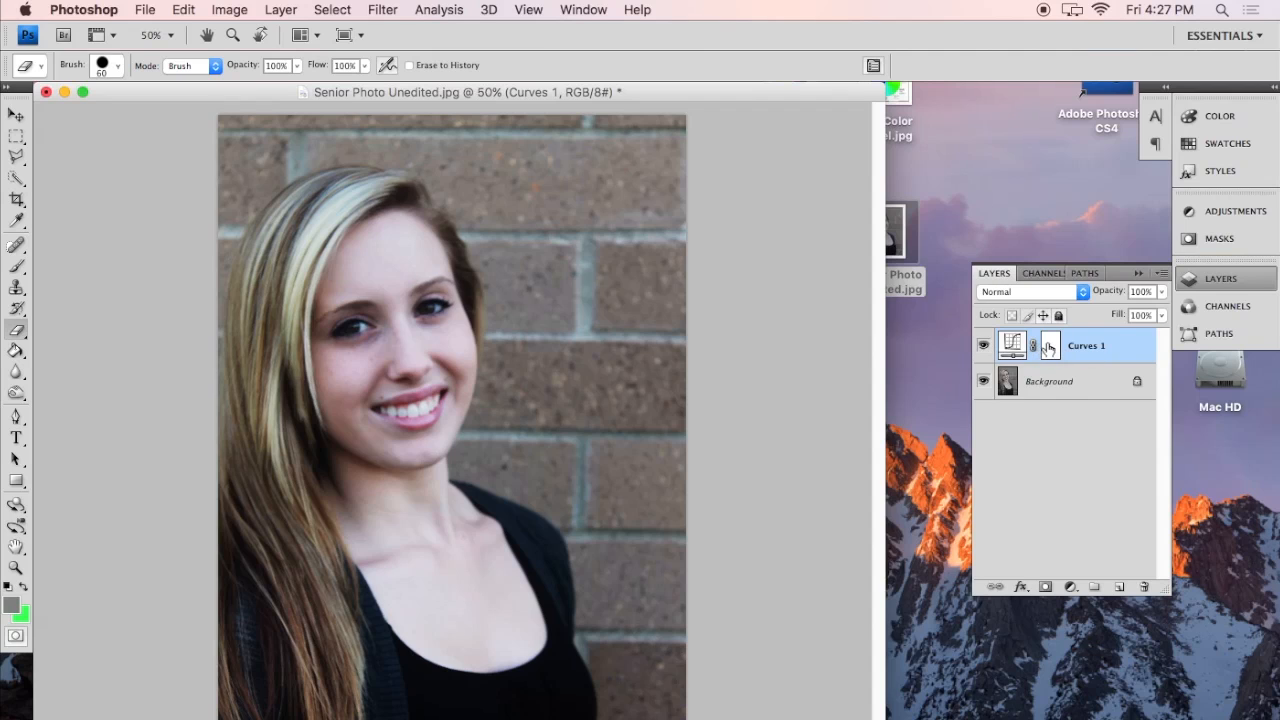
click(986, 346)
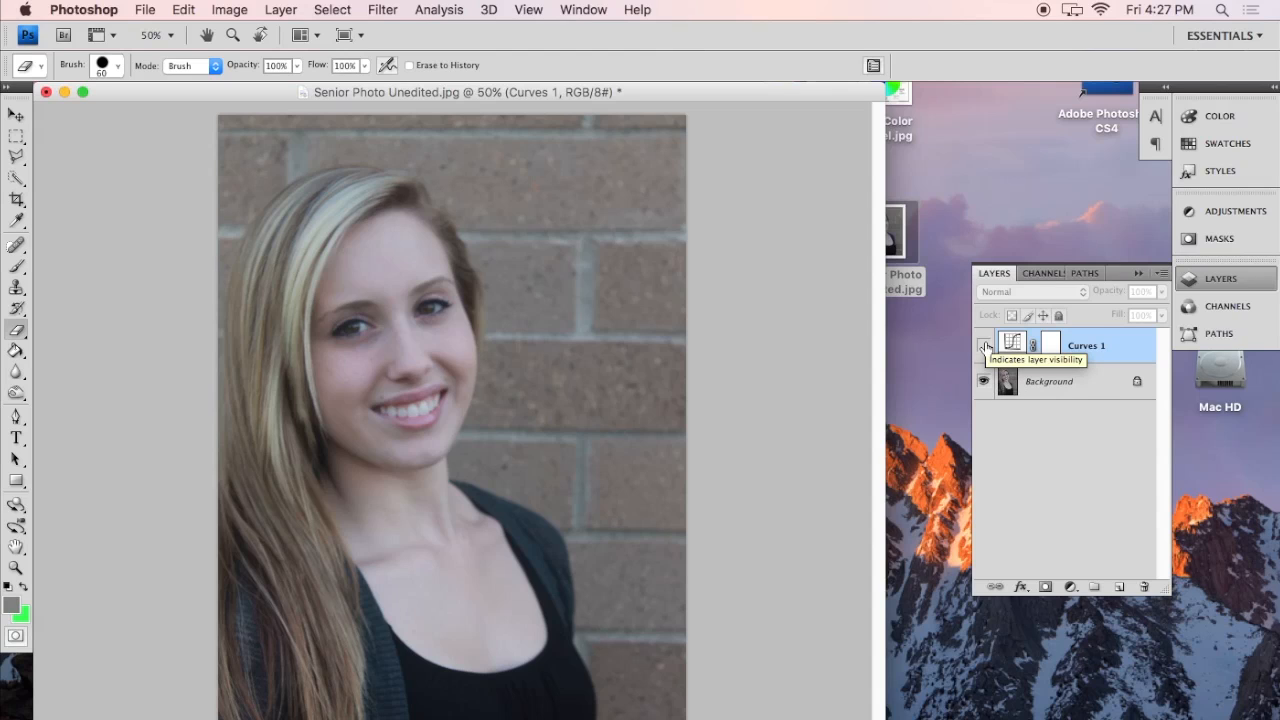
click(986, 346)
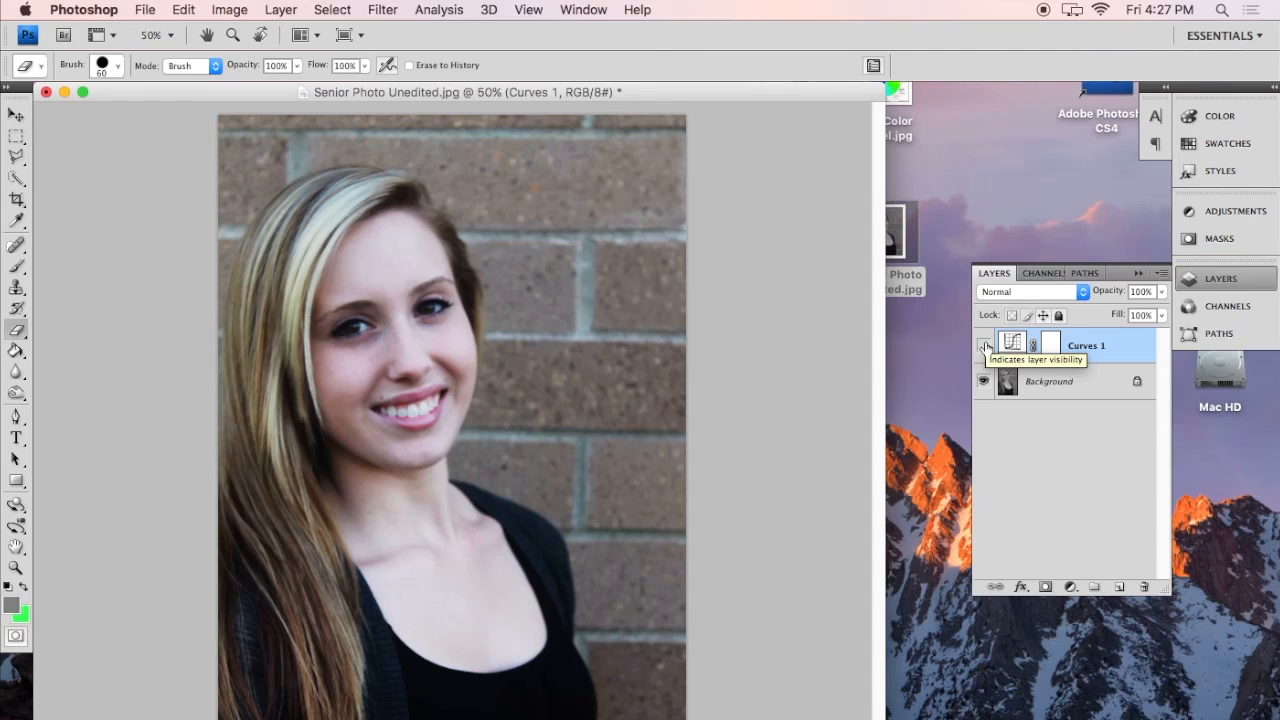
click(986, 346)
click(986, 346)
click(986, 346)
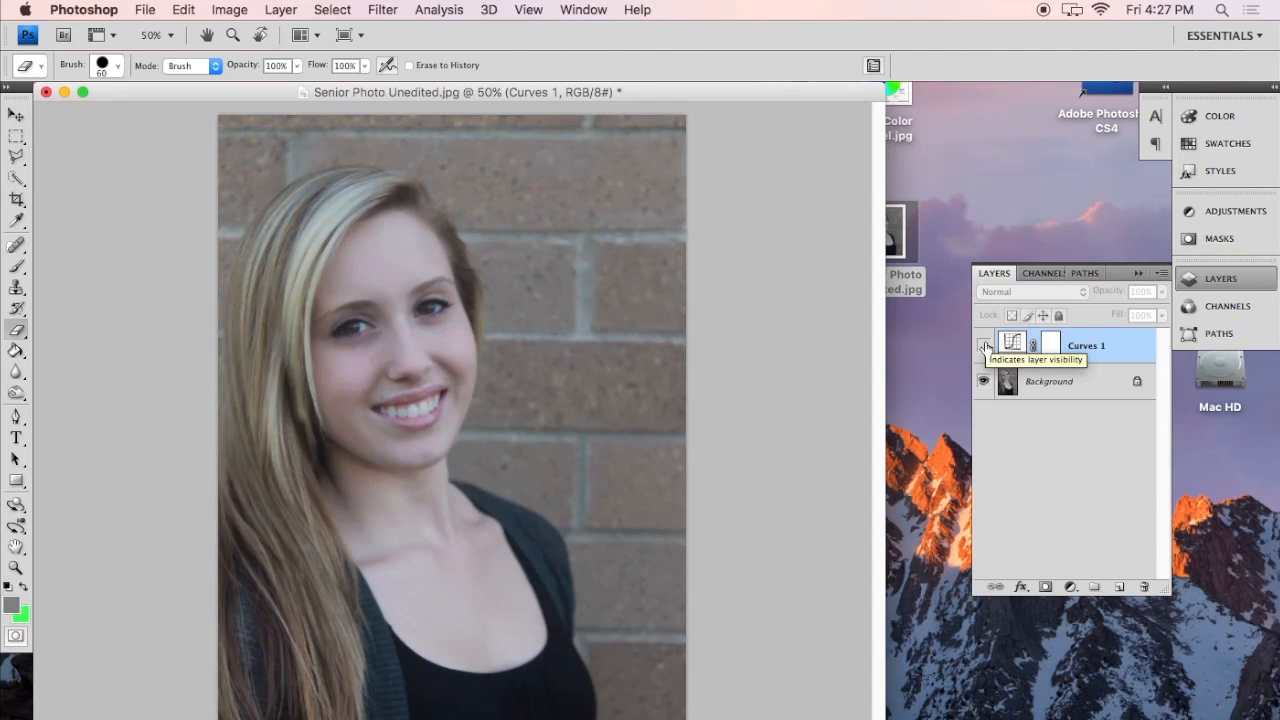
click(986, 346)
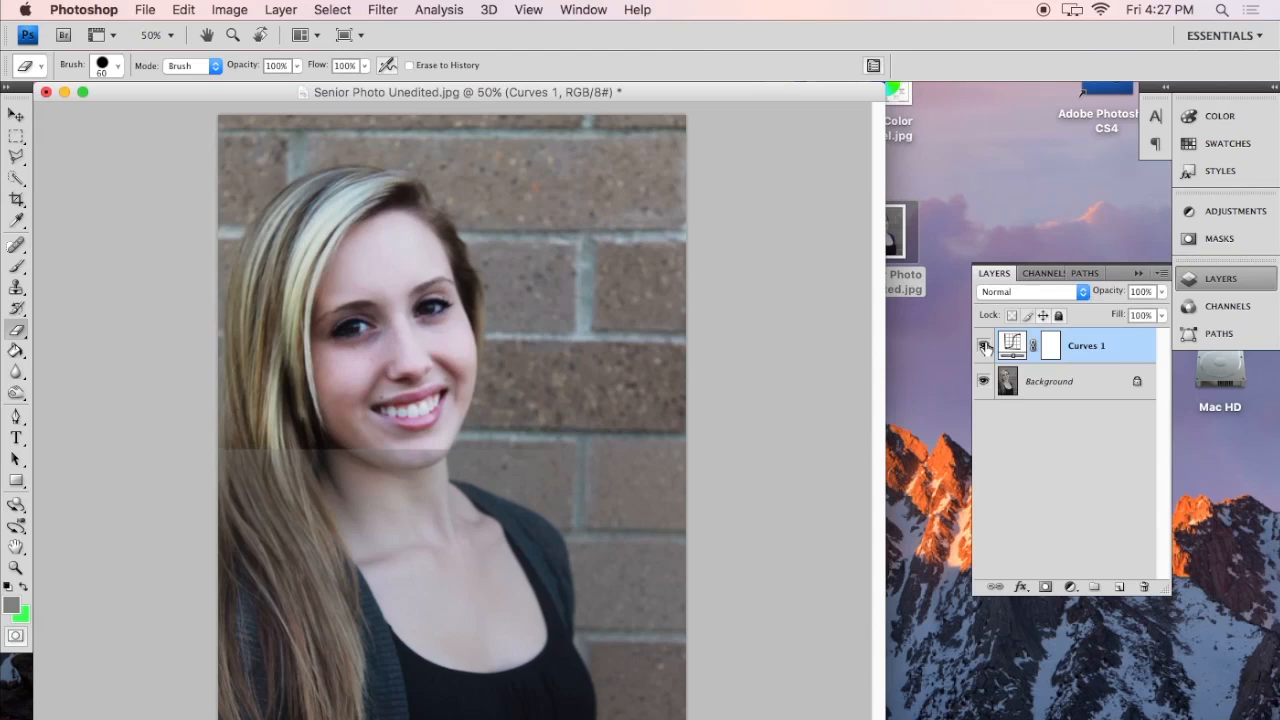
click(986, 346)
click(986, 346)
click(986, 346)
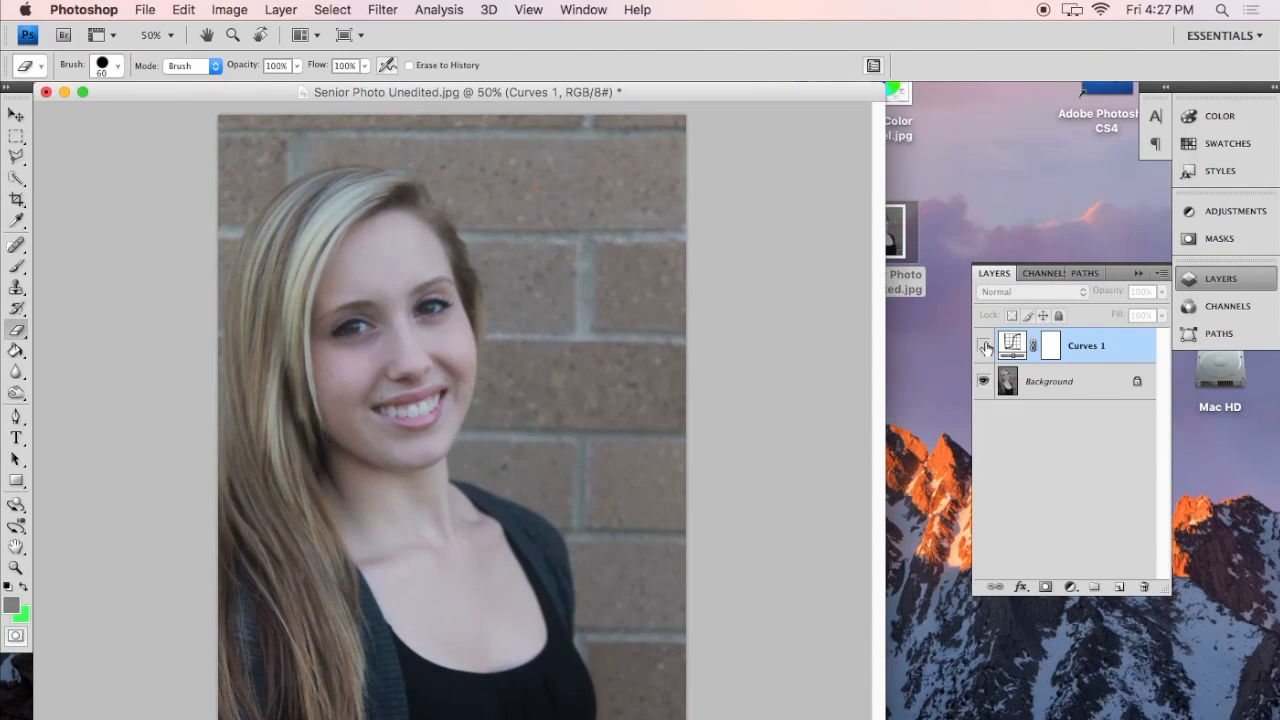
click(986, 346)
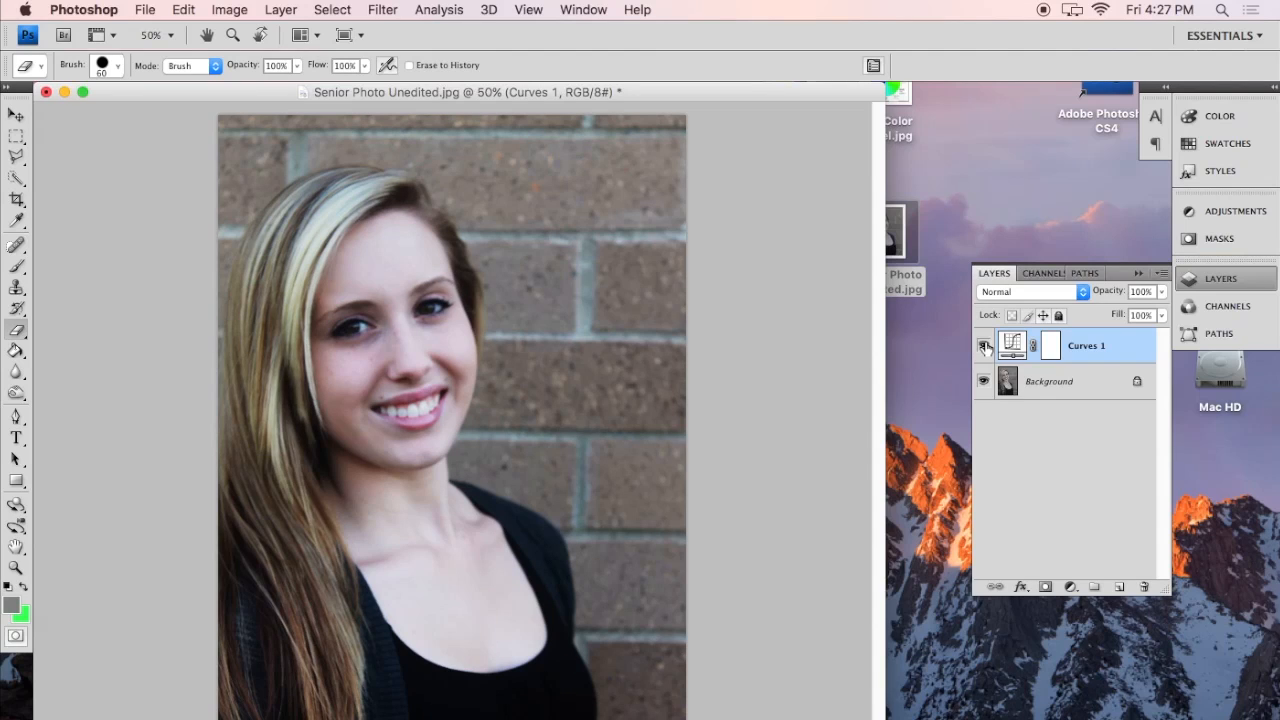
click(986, 346)
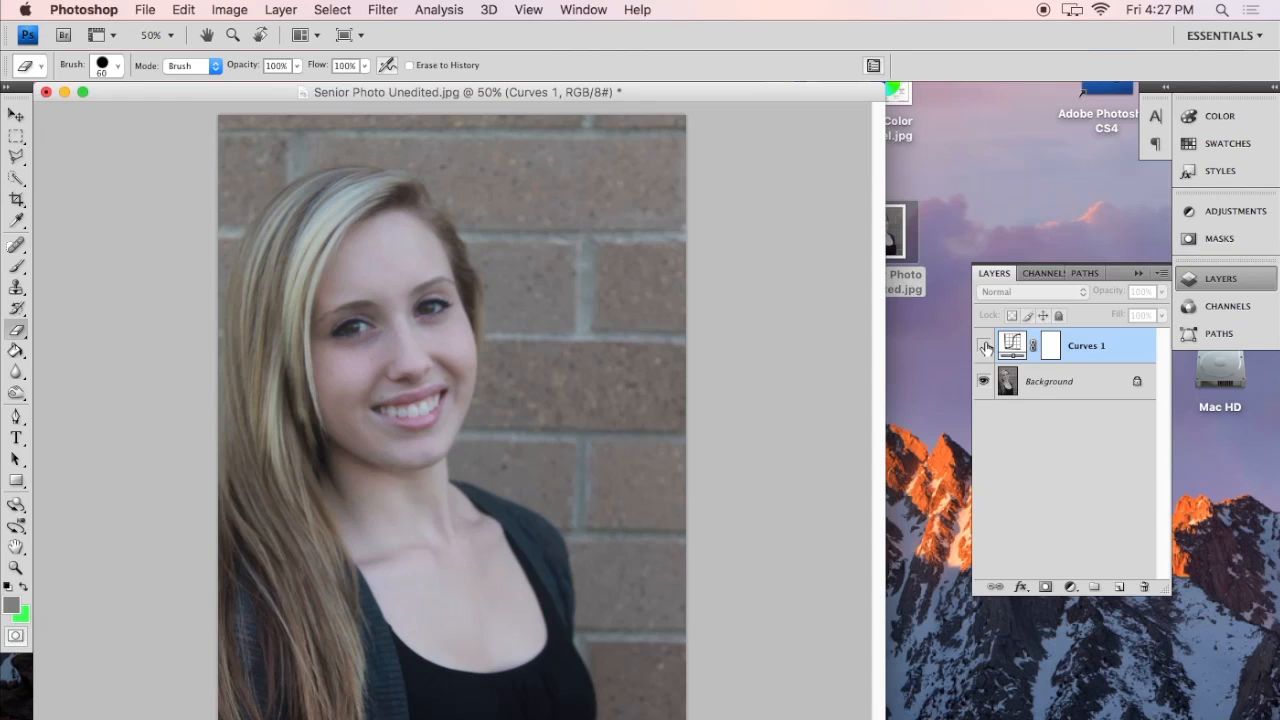
click(986, 346)
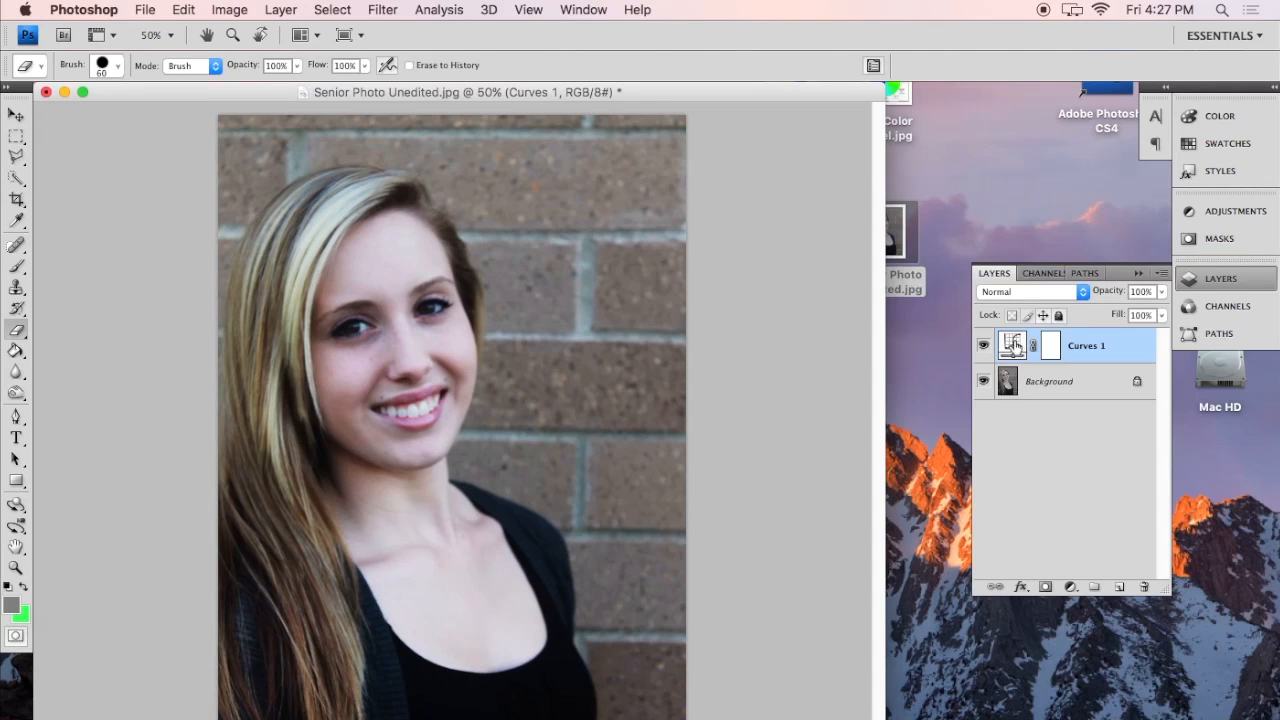
Step: Soften the Curves 1 S-curve by setting its shadow point to input 59, output 51, and return to the layer stack
double_click(1014, 344)
drag(1056, 400, 1050, 393)
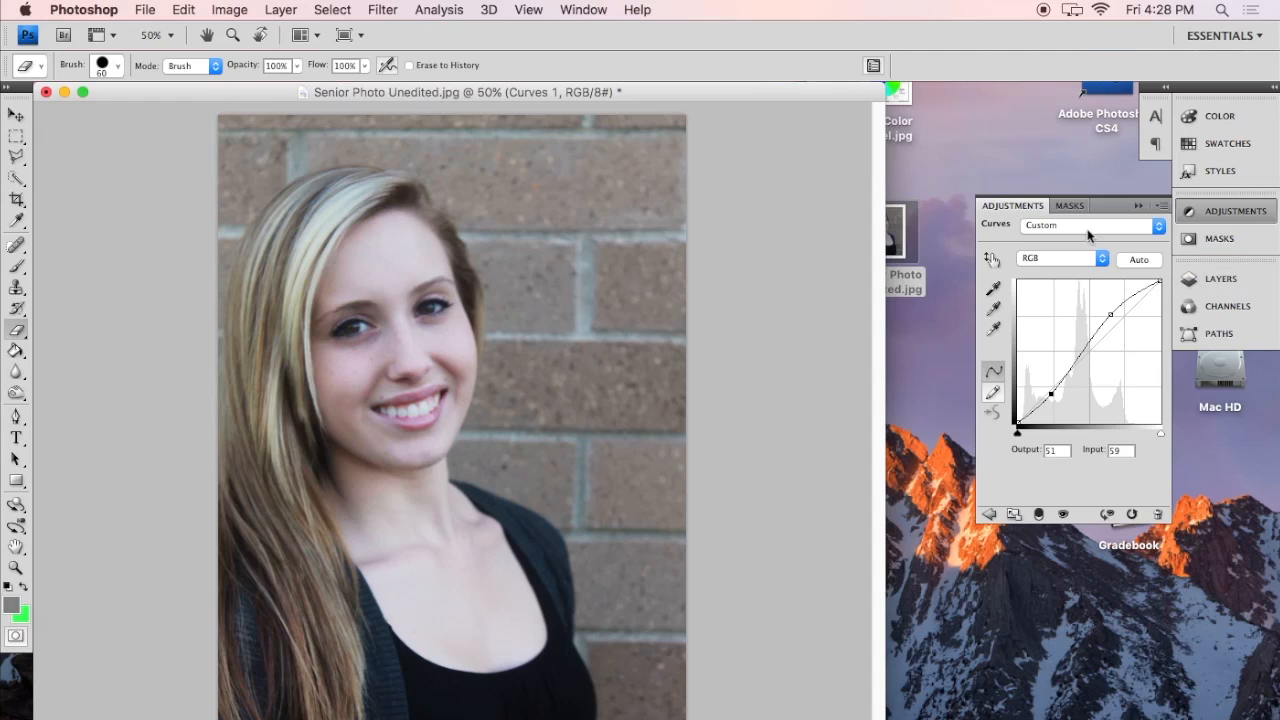
click(1207, 280)
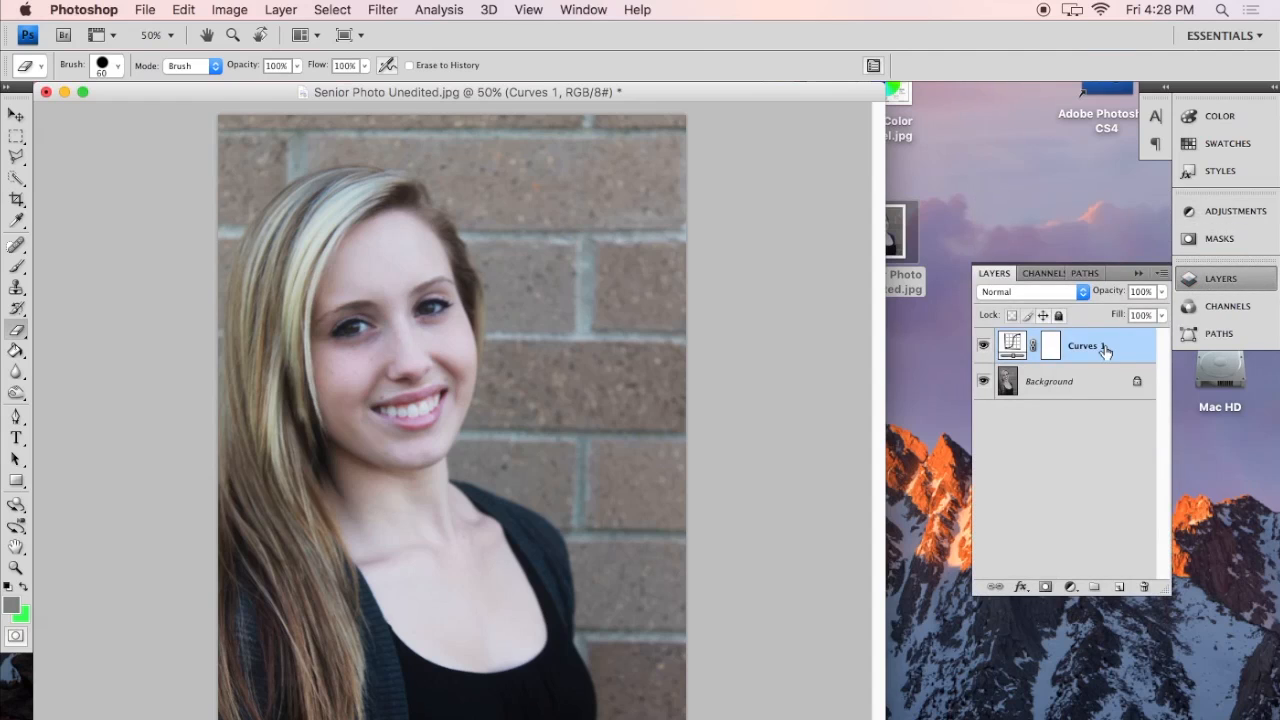
Step: Add a second Curves adjustment layer named Curves 2 above Curves 1, in Normal mode at 100% opacity
click(240, 12)
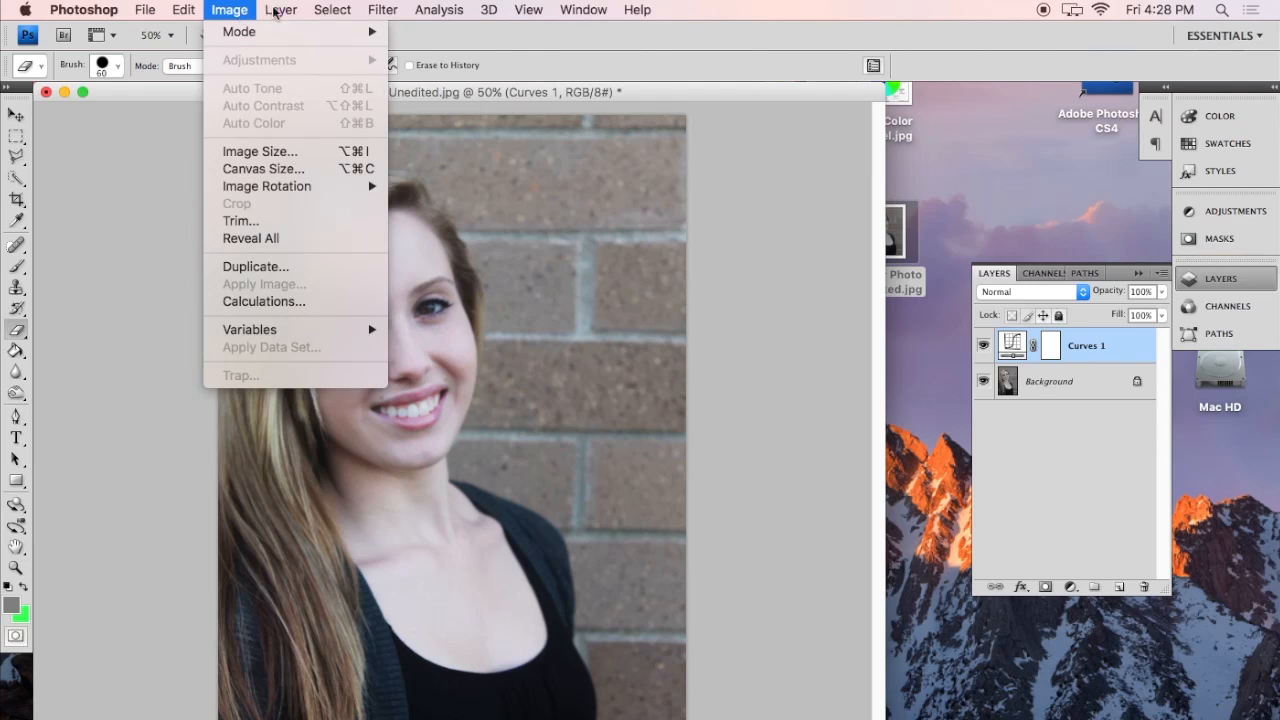
mouse_move(278, 12)
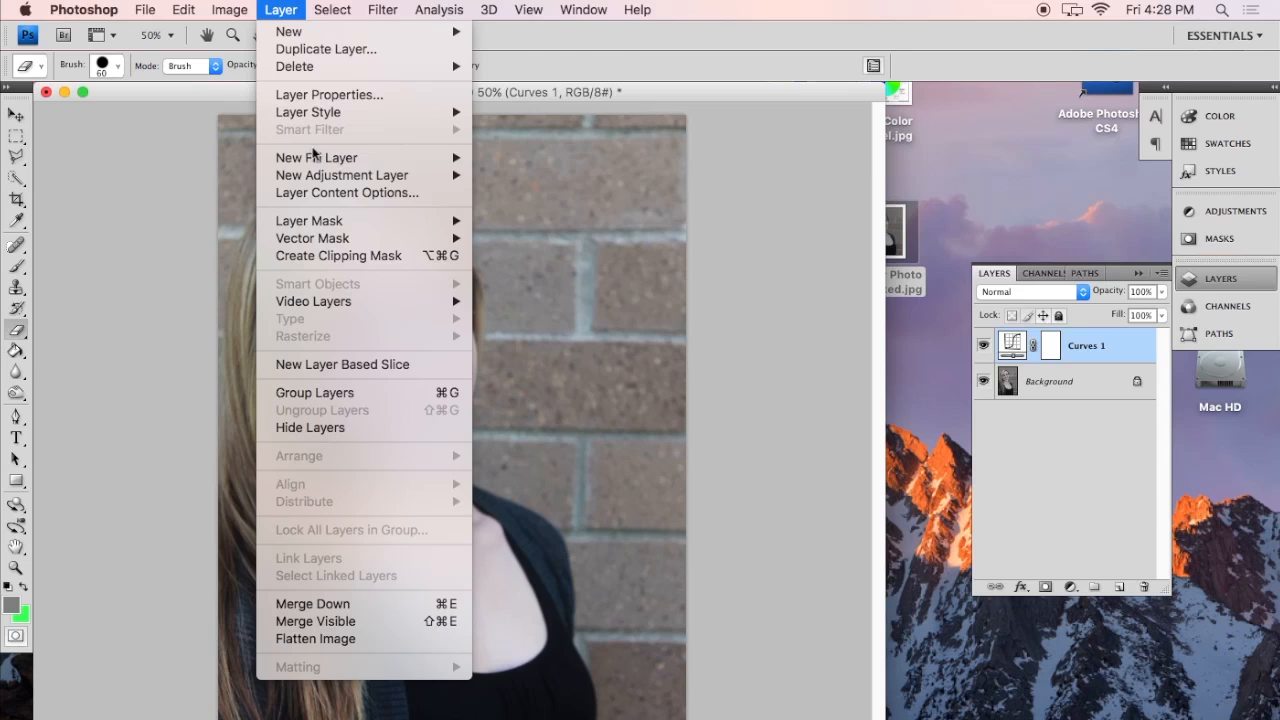
mouse_move(324, 177)
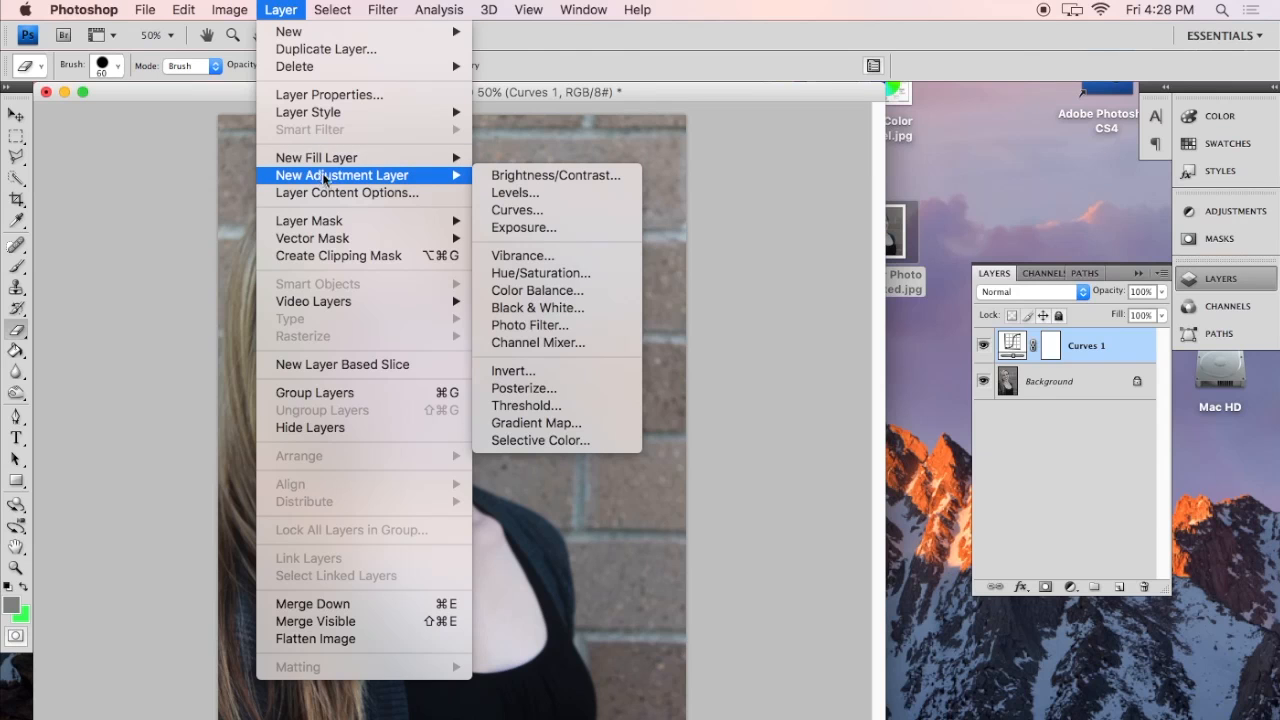
click(517, 210)
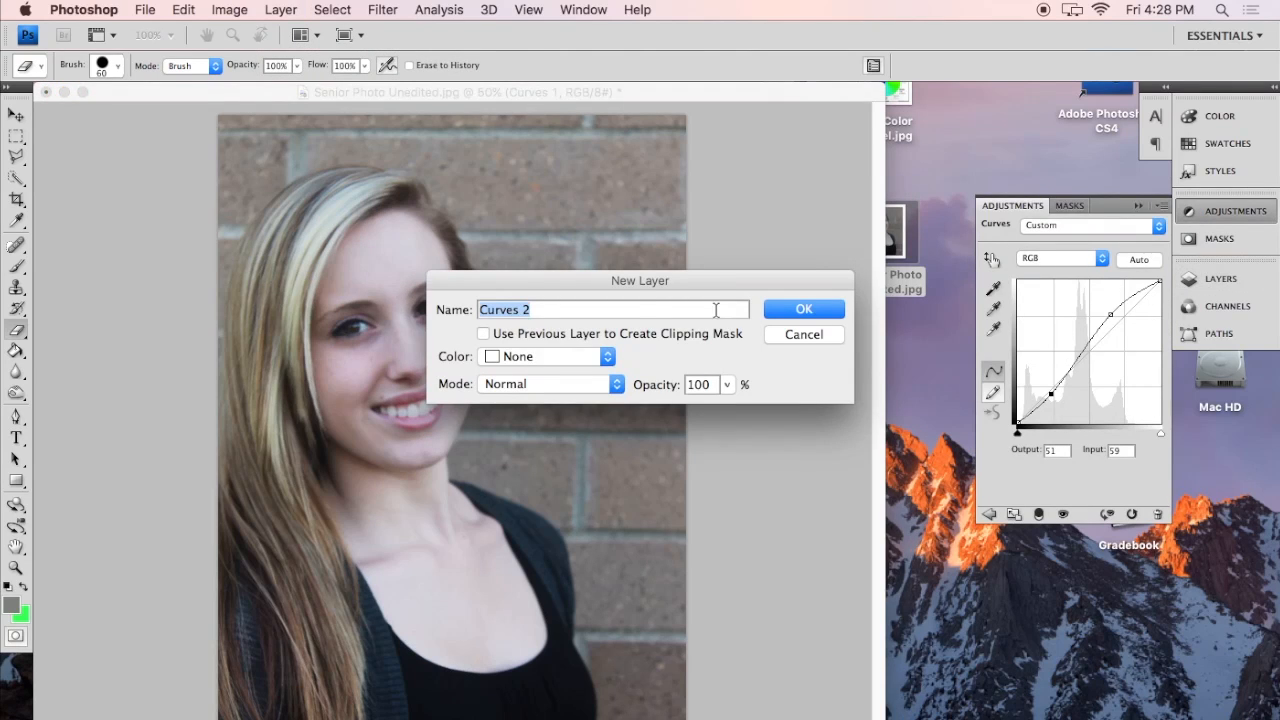
click(797, 310)
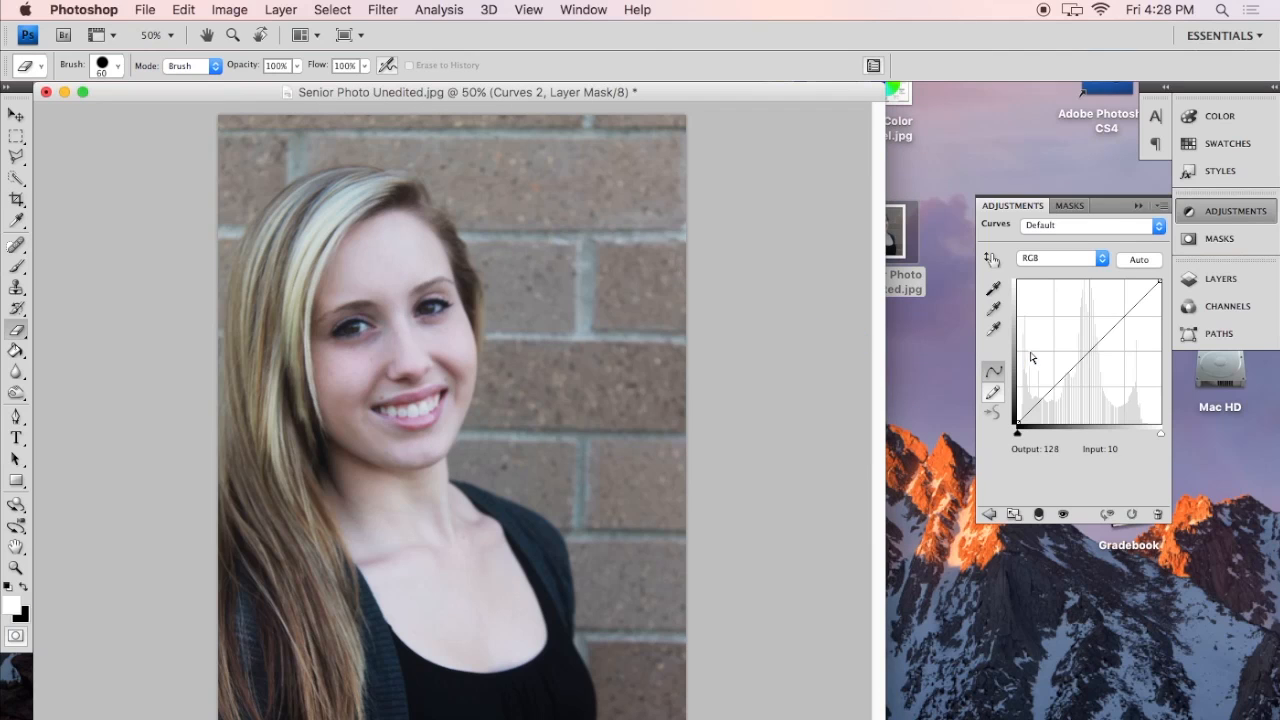
Step: Rename the Curves 1 layer as Values and the Curves 2 layer as Color
click(1221, 281)
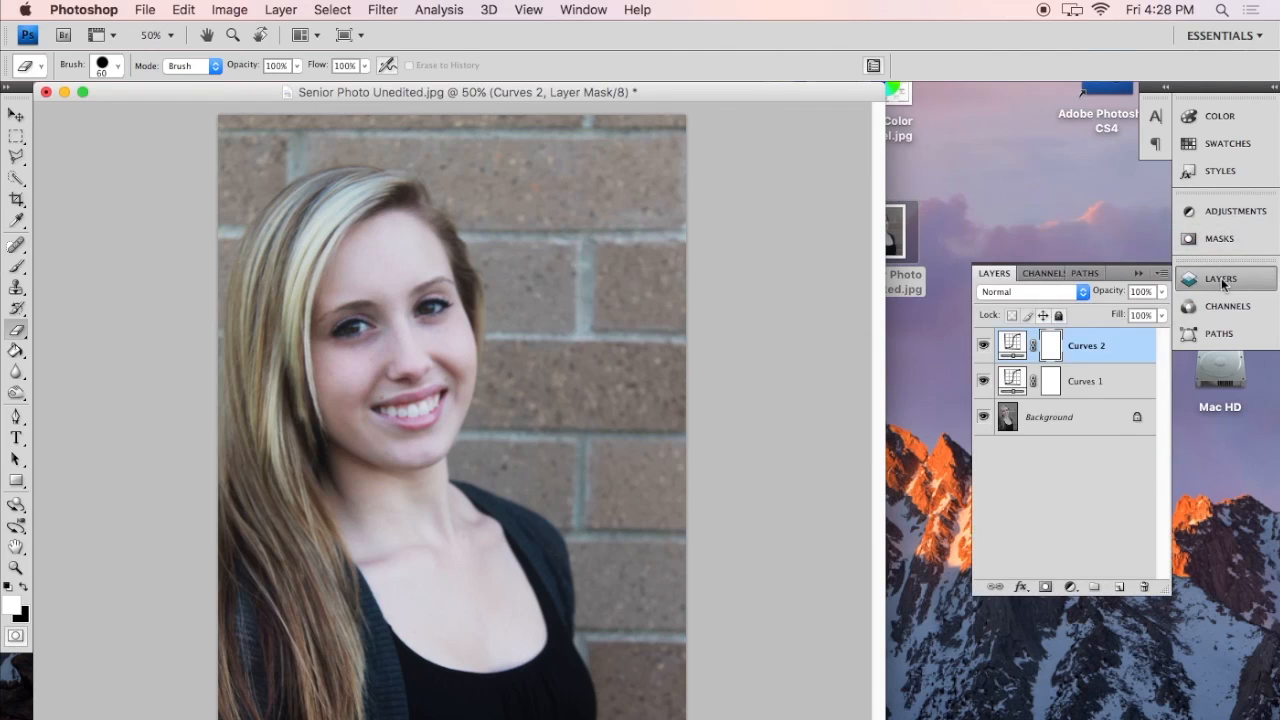
double_click(1095, 382)
text(Values)
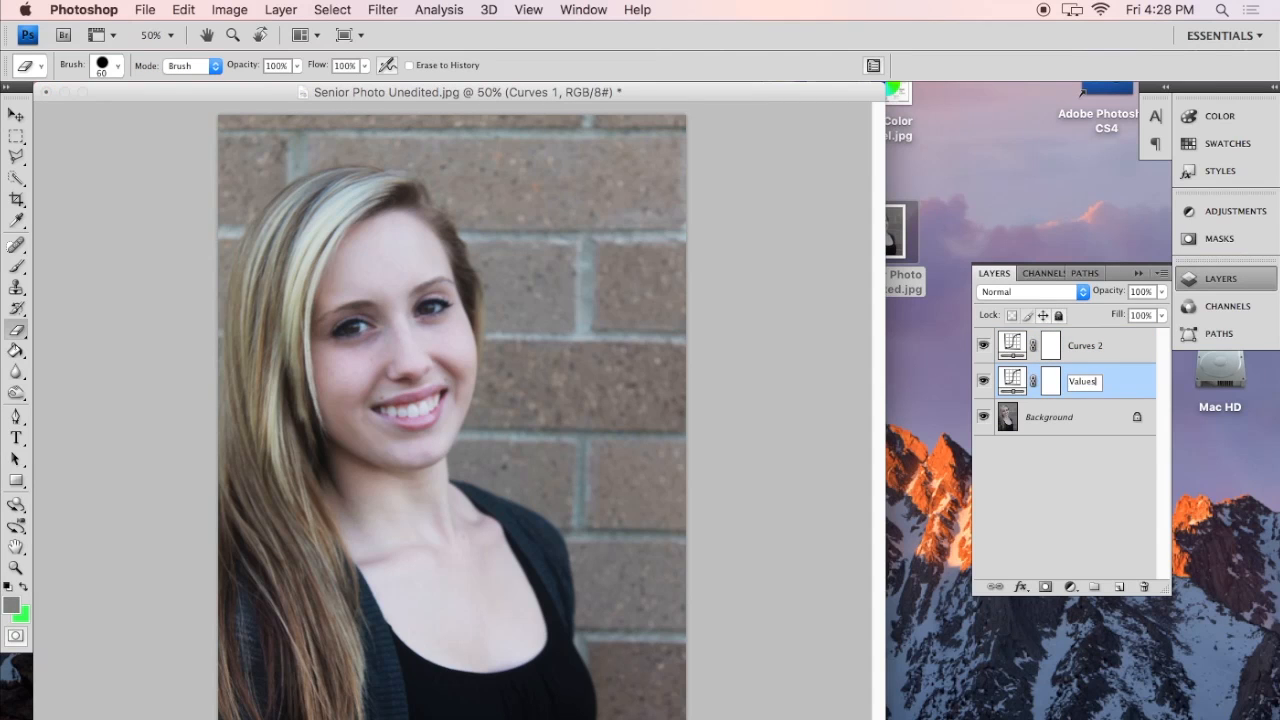
key(Return)
click(1087, 347)
double_click(1087, 347)
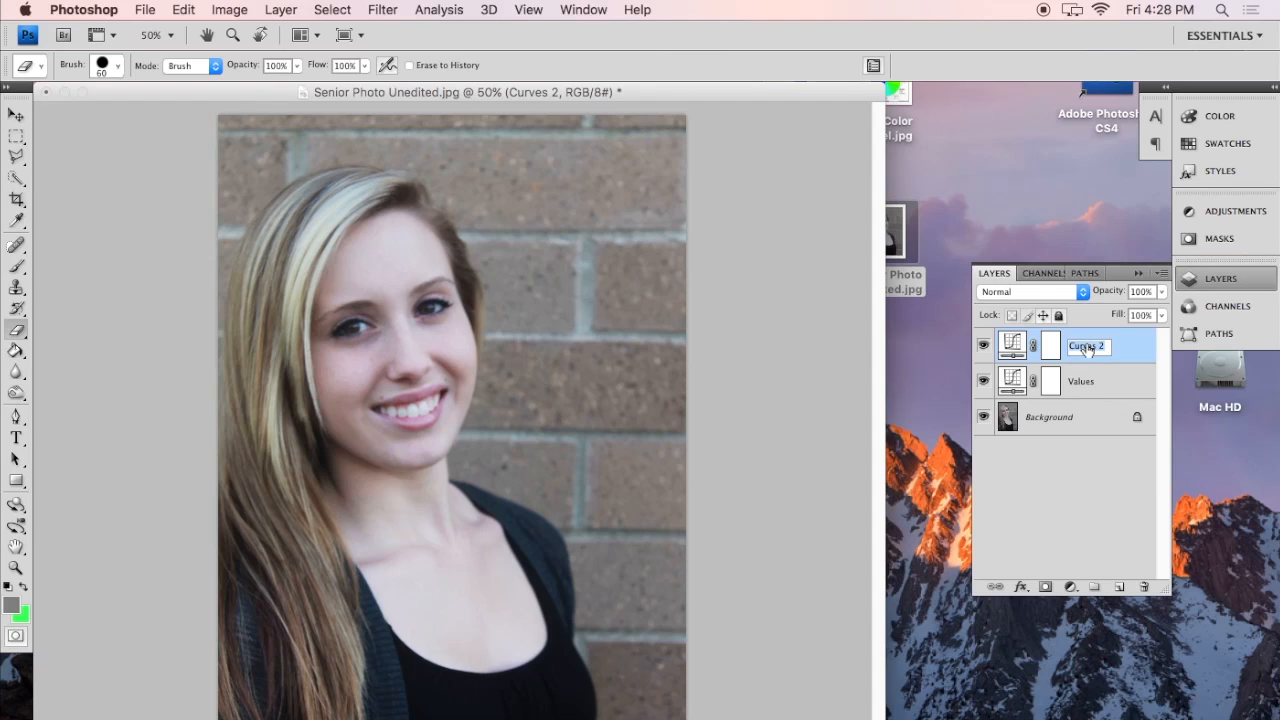
text(Color)
key(Return)
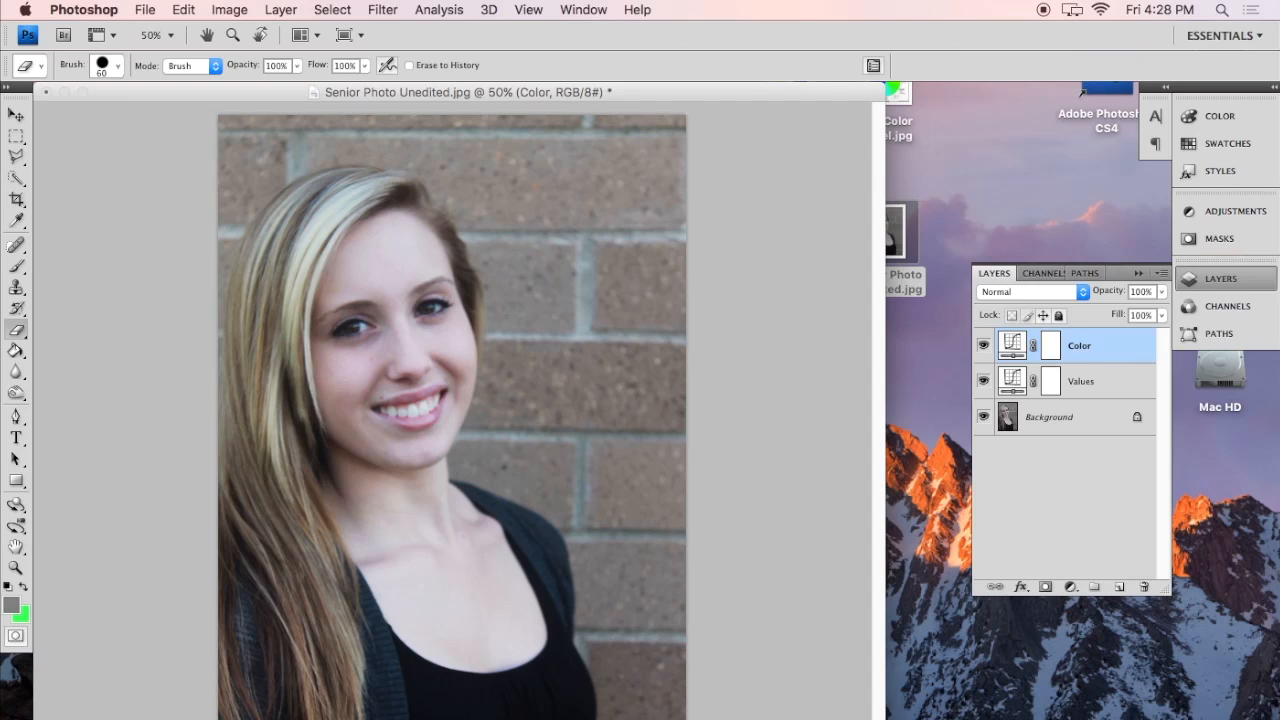
Step: Open the Color layer's curve settings and set a Red channel midpoint at input 120, output 126
double_click(1013, 347)
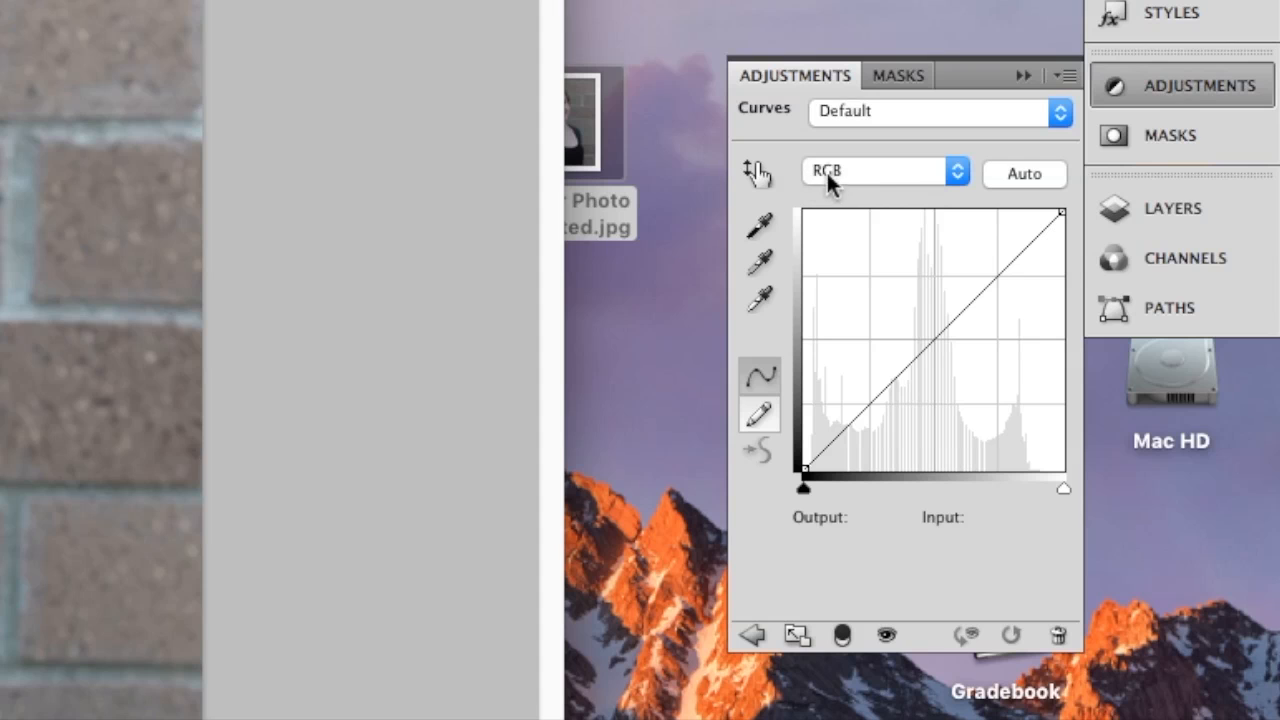
click(957, 171)
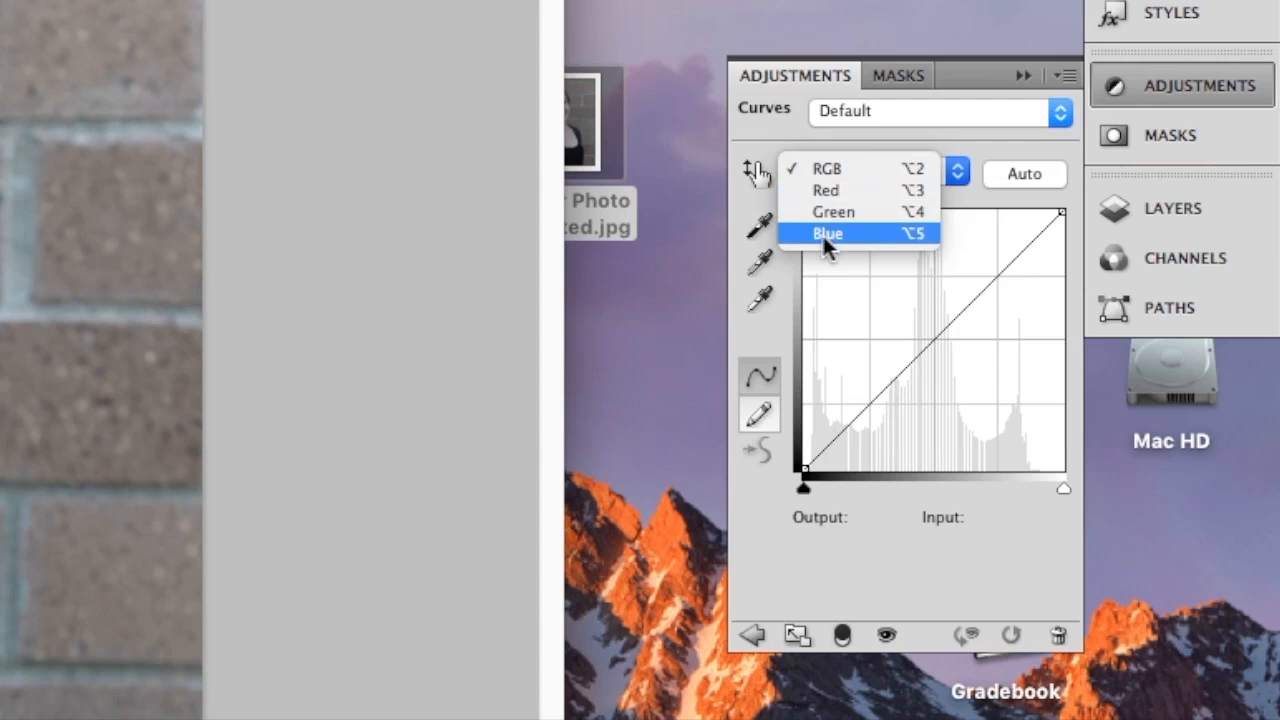
click(809, 166)
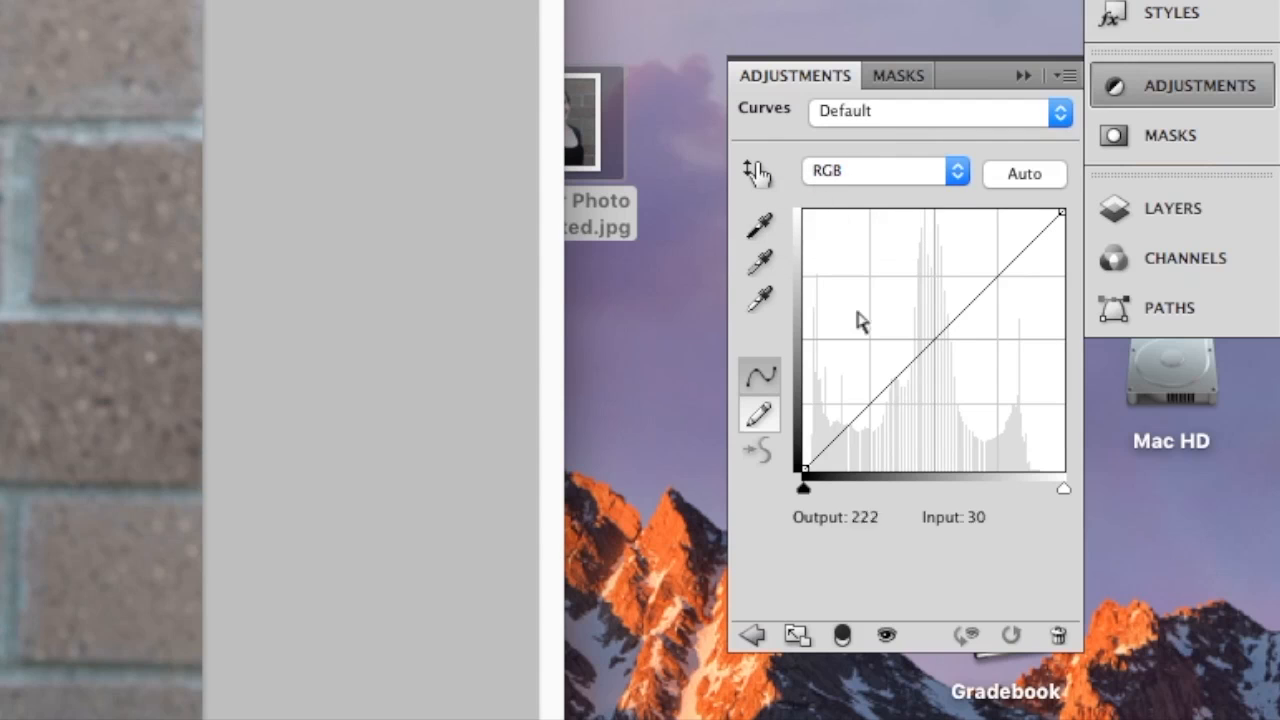
click(955, 170)
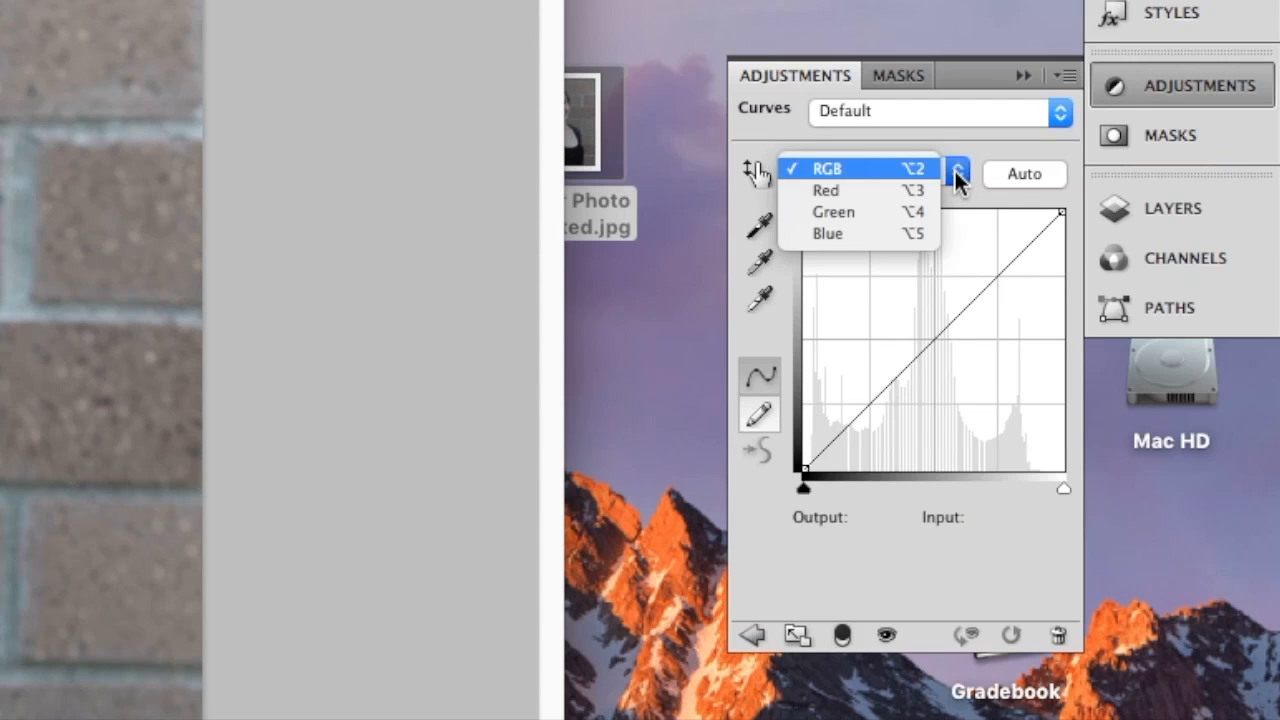
click(921, 191)
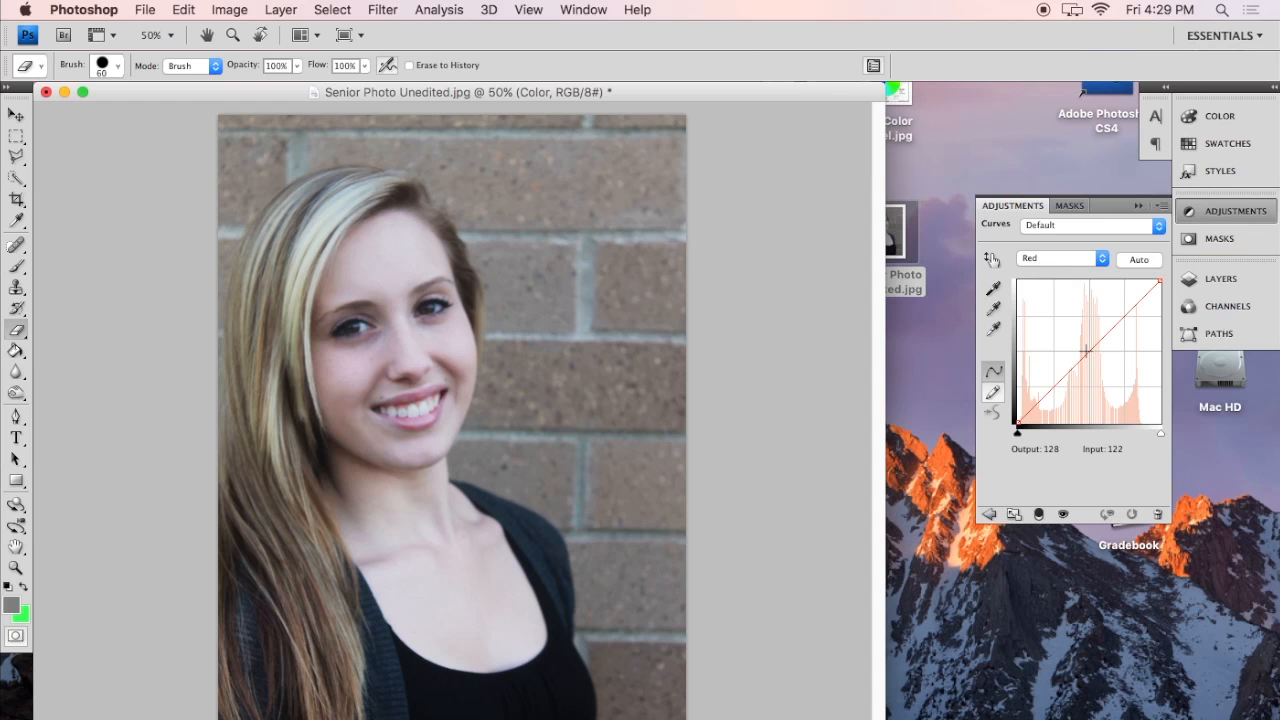
drag(909, 364, 909, 319)
mouse_move(1075, 340)
mouse_down()
mouse_move(1066, 329)
mouse_move(1085, 349)
mouse_up()
Step: Adjust the Green channel's midtones slightly and set a Blue channel midpoint at input 119, output 120
click(1100, 258)
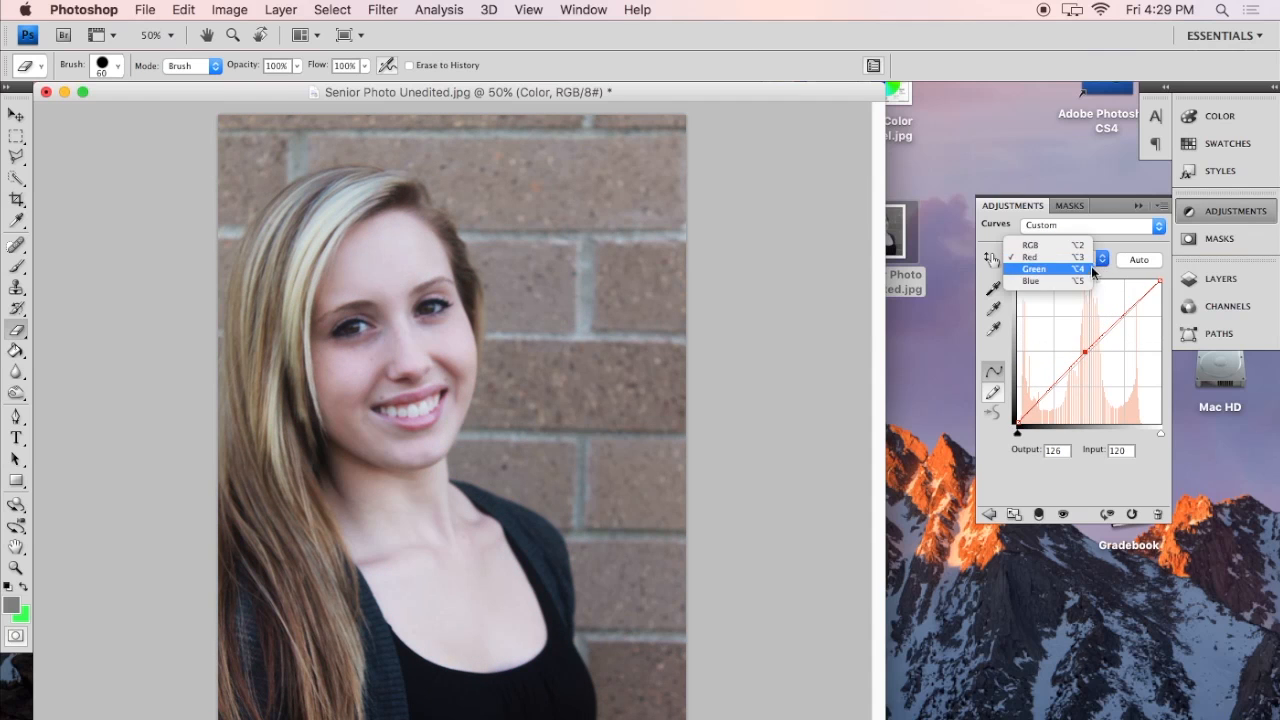
click(1080, 272)
mouse_move(1086, 353)
mouse_down()
mouse_move(1069, 334)
mouse_move(1084, 355)
mouse_up()
click(1100, 258)
click(1080, 272)
mouse_move(1072, 367)
mouse_down()
mouse_move(1067, 329)
mouse_move(1084, 356)
mouse_up()
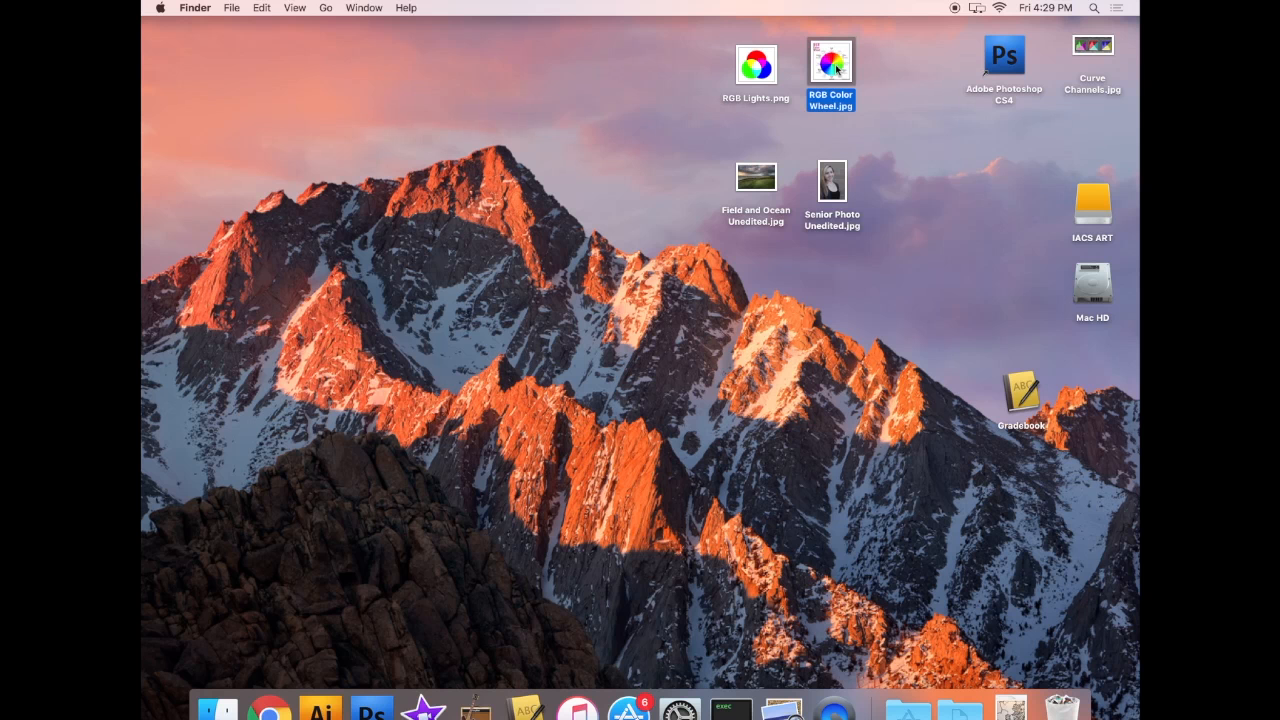
Step: Examine how RGB colors mix in RGB Color Wheel.jpg and RGB Lights.png, close both images, and switch back to Photoshop
double_click(832, 66)
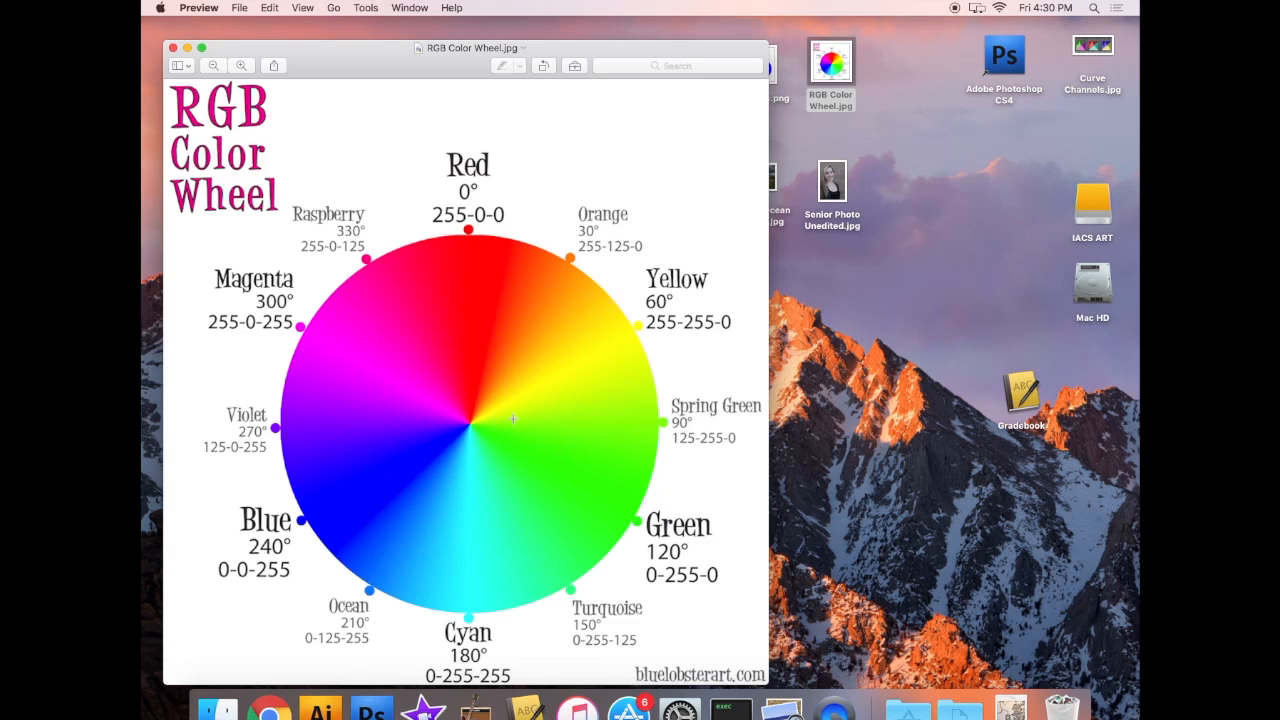
click(172, 47)
double_click(752, 66)
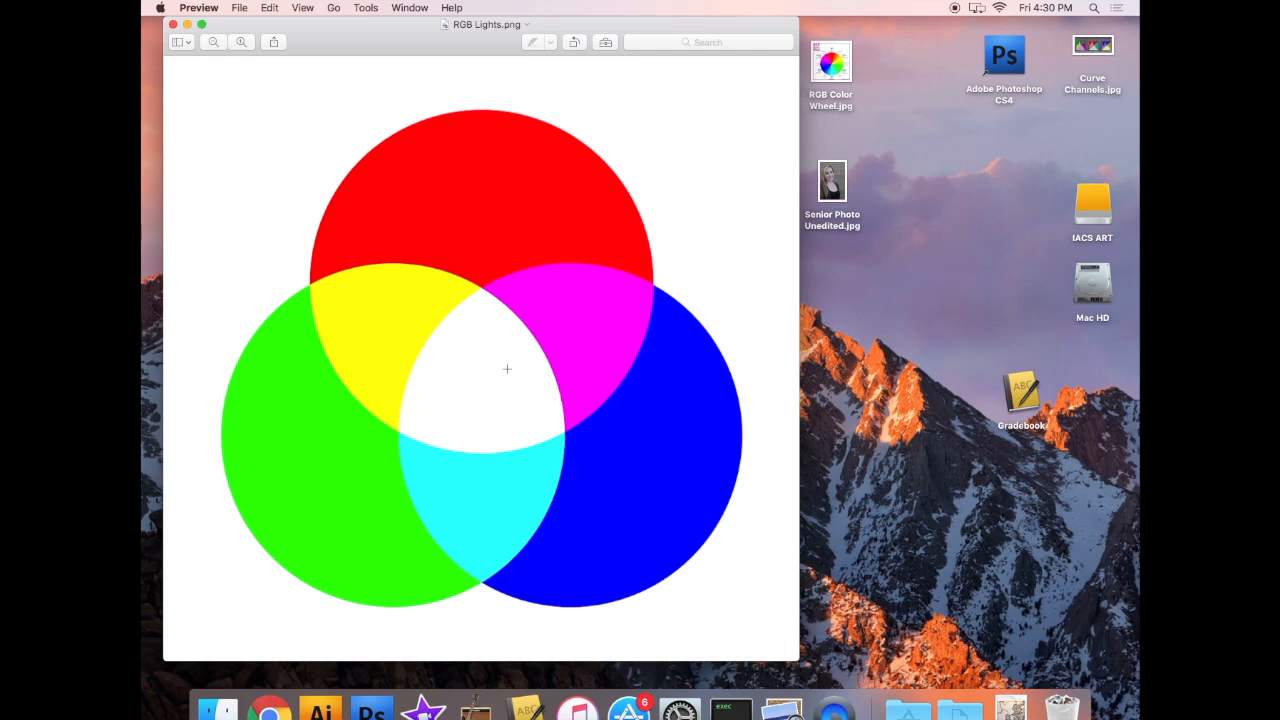
click(173, 24)
click(368, 710)
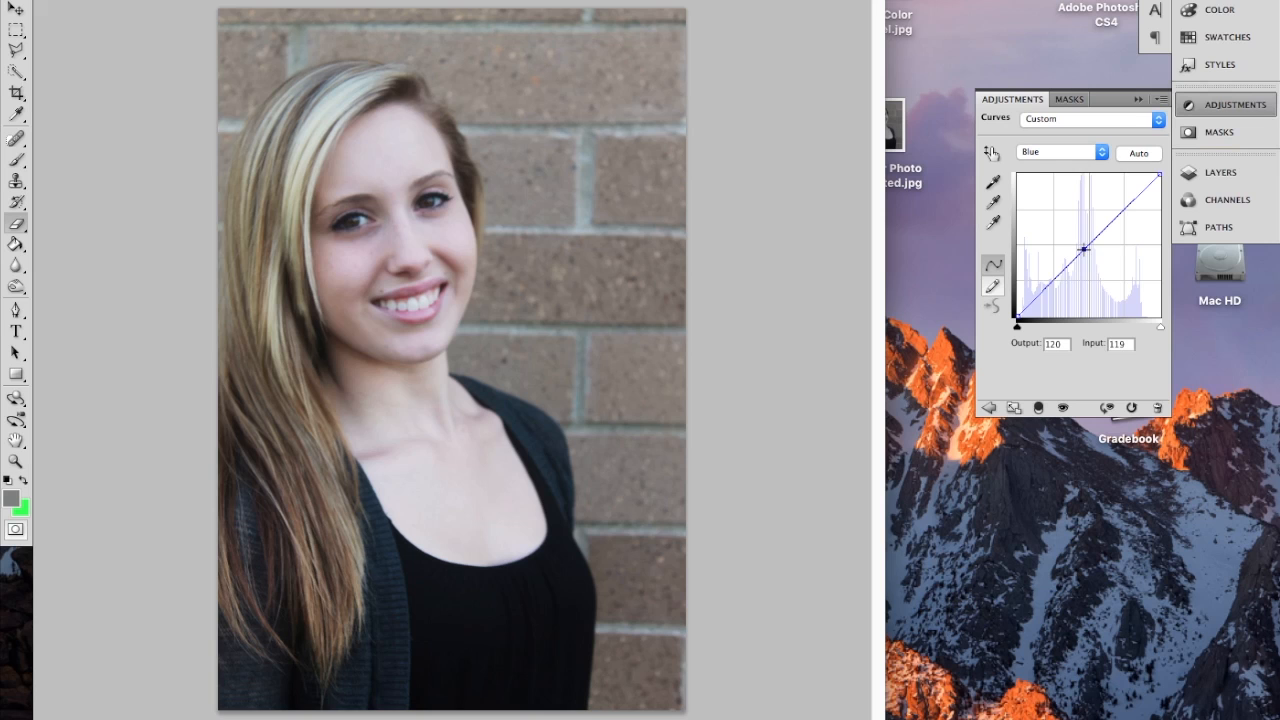
Step: Lower the Blue channel's midpoint slightly and set the Green channel's midpoint to input 125, output 125
mouse_move(1083, 249)
mouse_down()
mouse_move(1065, 219)
mouse_move(1052, 235)
mouse_move(1106, 274)
mouse_move(1083, 251)
mouse_up()
click(1063, 152)
click(1059, 141)
mouse_move(1085, 249)
mouse_down()
mouse_move(1067, 227)
mouse_move(1115, 270)
mouse_move(1088, 246)
mouse_up()
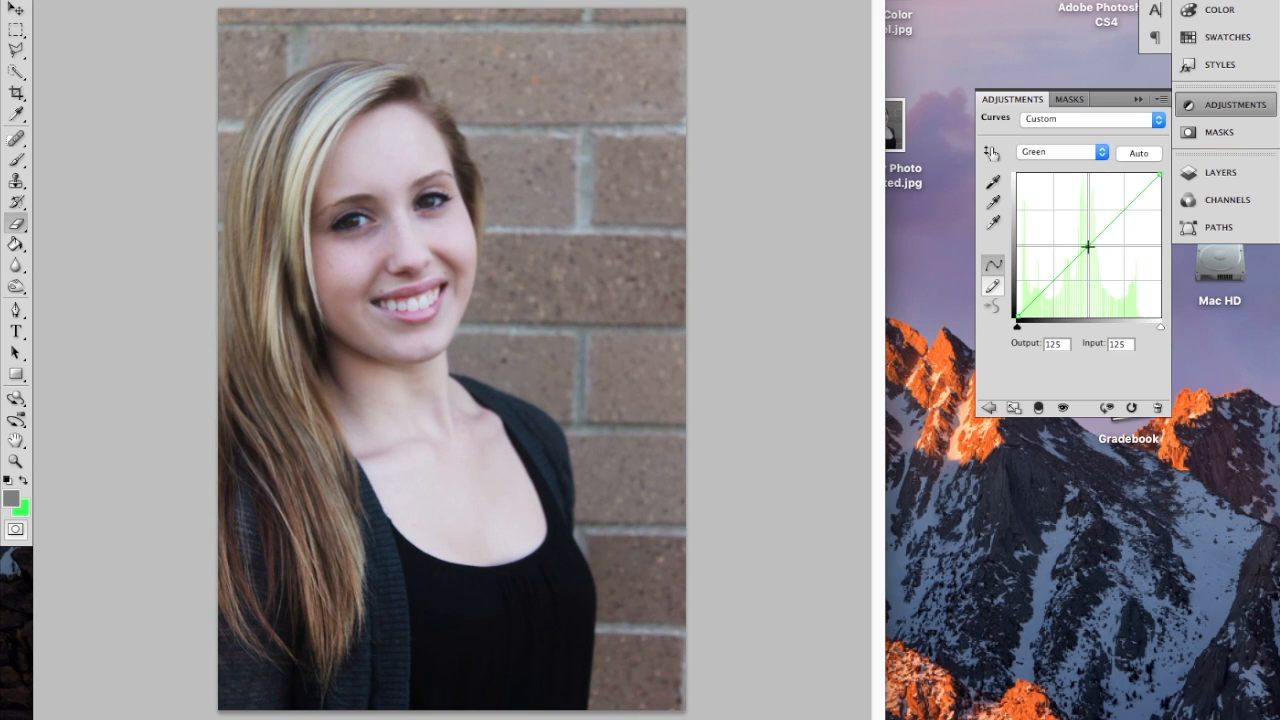
Step: Set the Red channel's midpoint on the Color layer to input 125, output 124
click(1062, 152)
click(1065, 138)
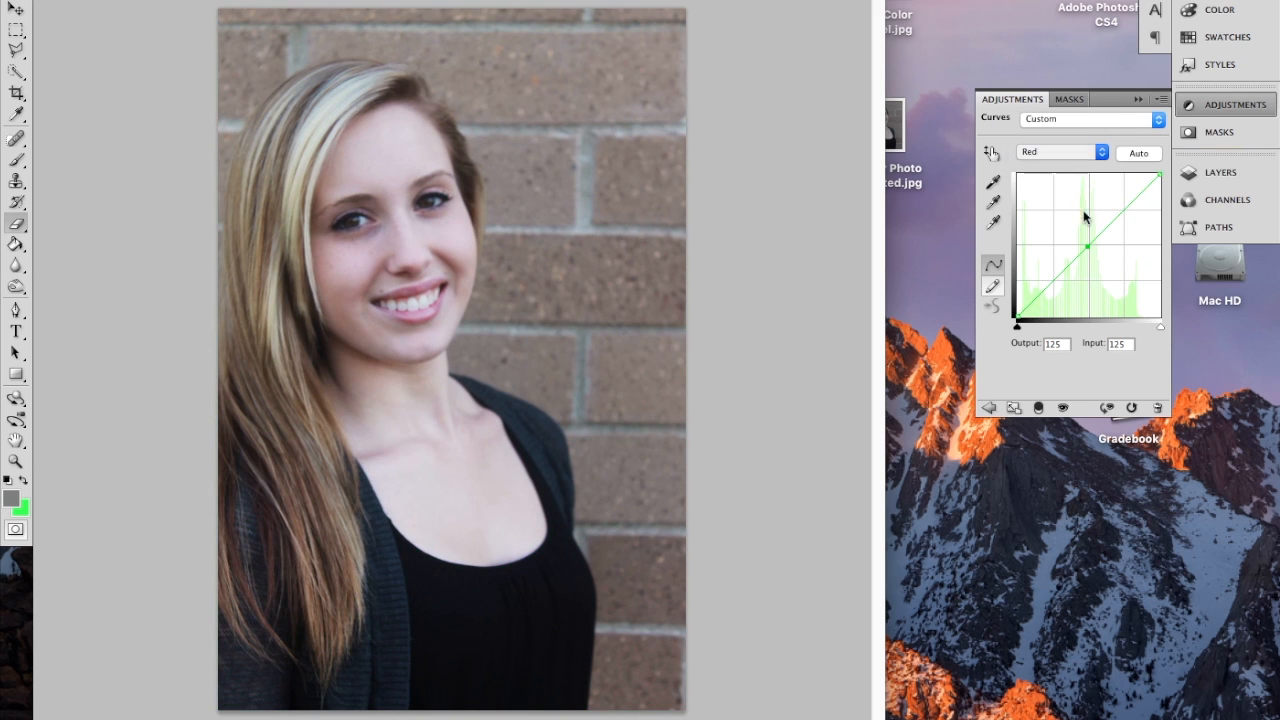
mouse_move(1087, 245)
mouse_down()
mouse_move(1067, 217)
mouse_move(1109, 269)
mouse_move(1127, 263)
mouse_move(1087, 246)
mouse_up()
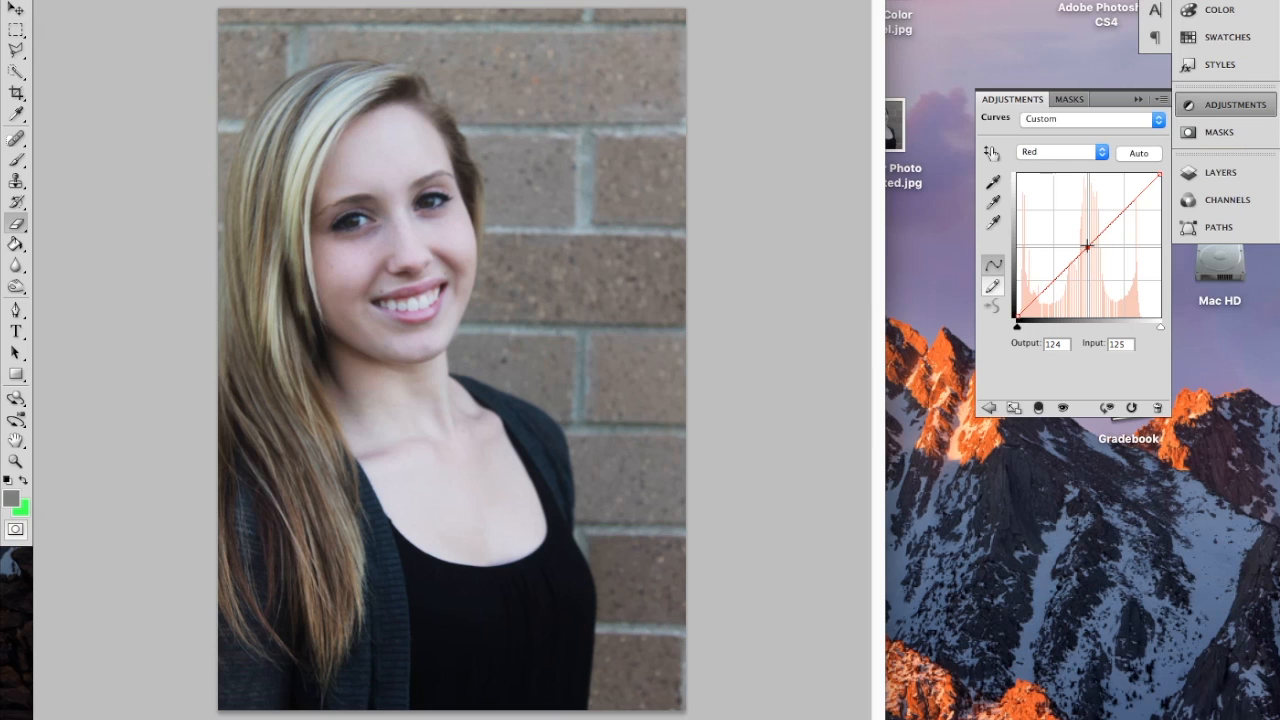
Step: Shape the Red channel into an S-curve with points at input 171, output 193 and input 69, output 46
drag(1087, 246, 1113, 209)
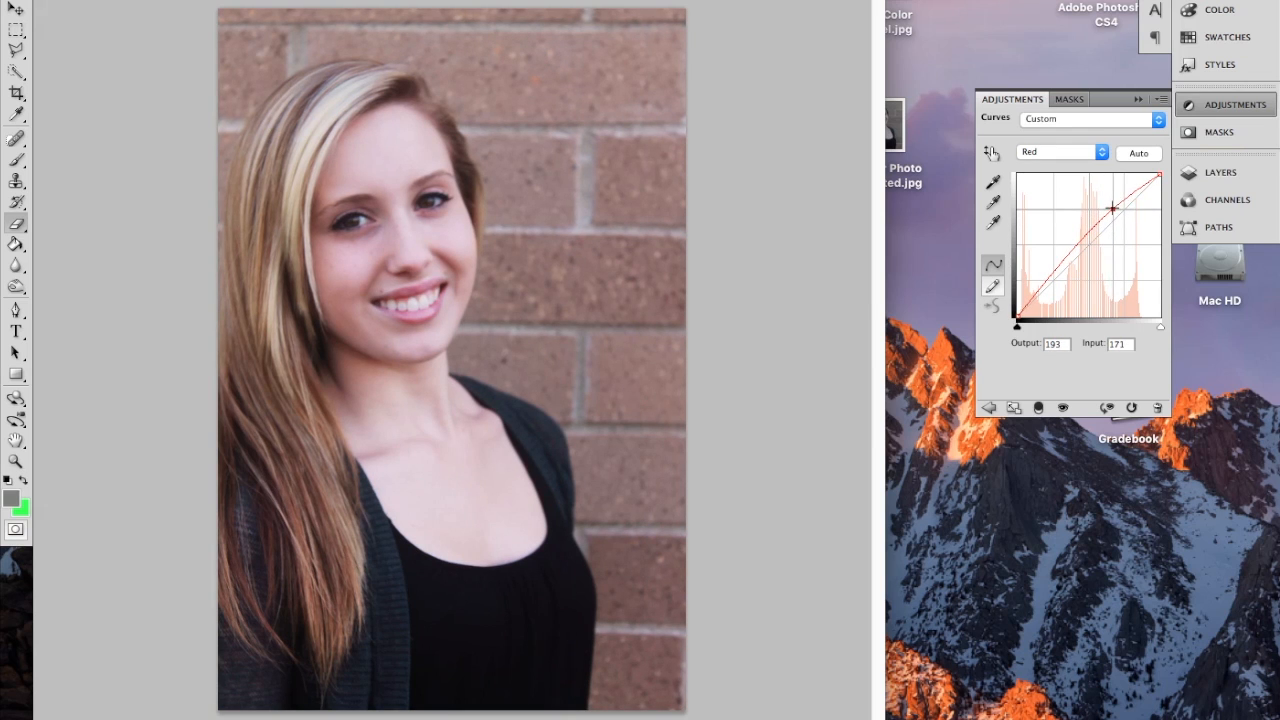
click(1047, 281)
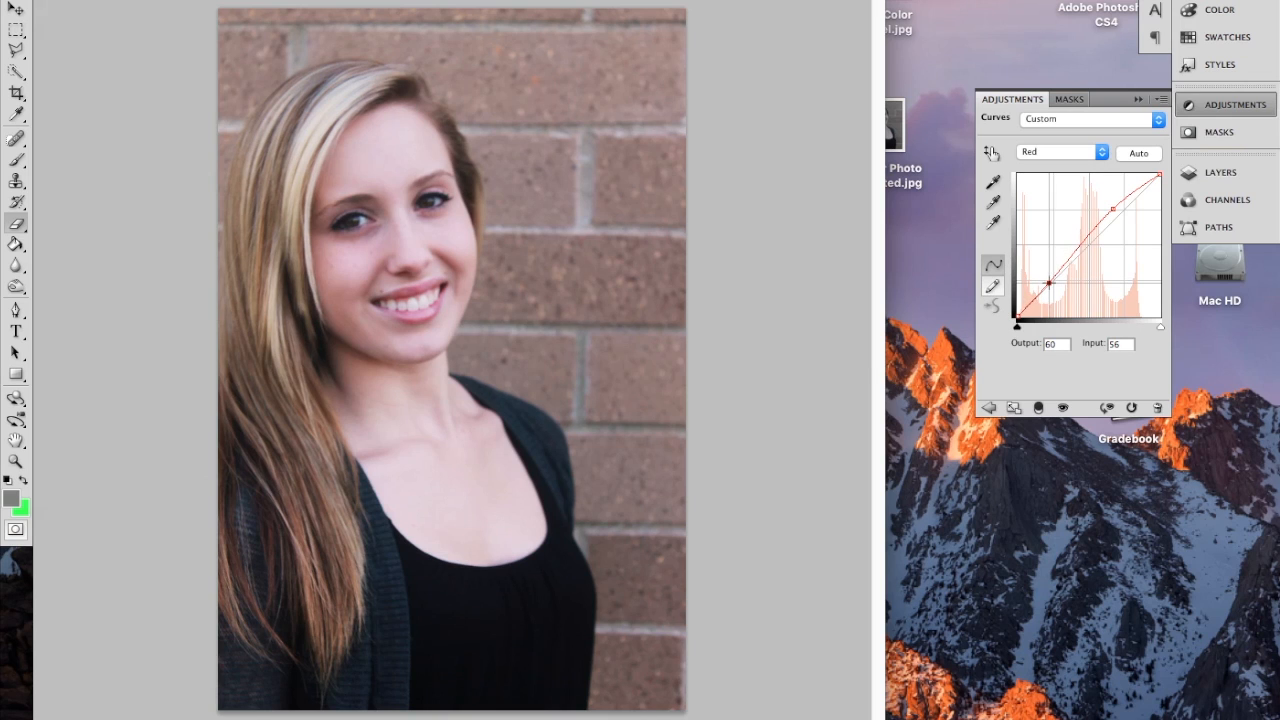
drag(1048, 283, 1056, 290)
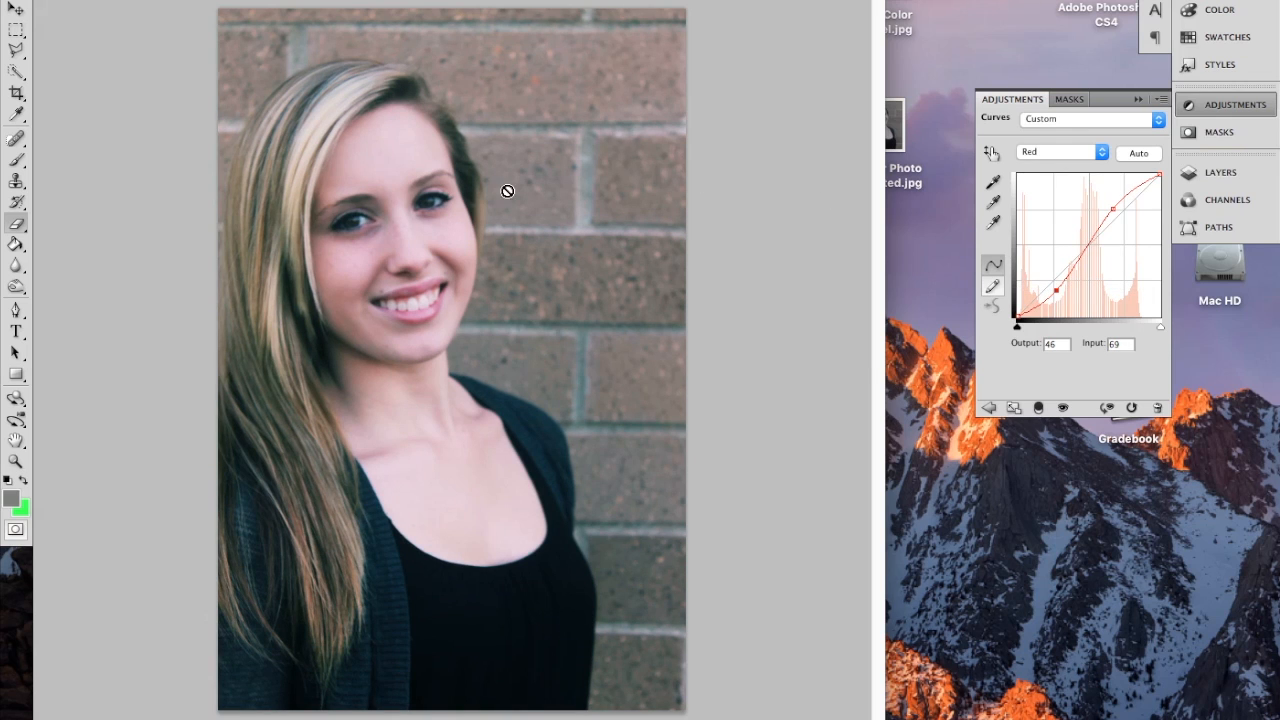
Step: Add Green channel curve points at input 187, output 196 for the highlights and input 63, output 41 for the shadows
click(1060, 151)
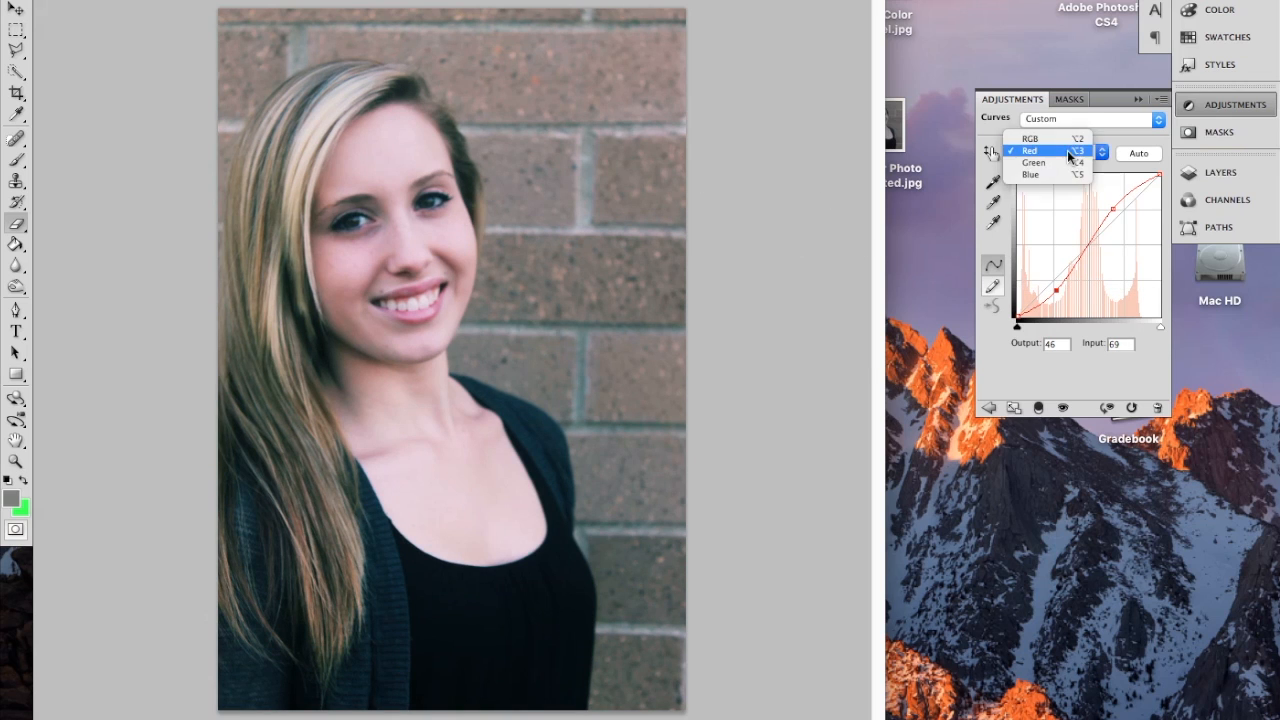
click(1061, 162)
drag(1125, 210, 1122, 207)
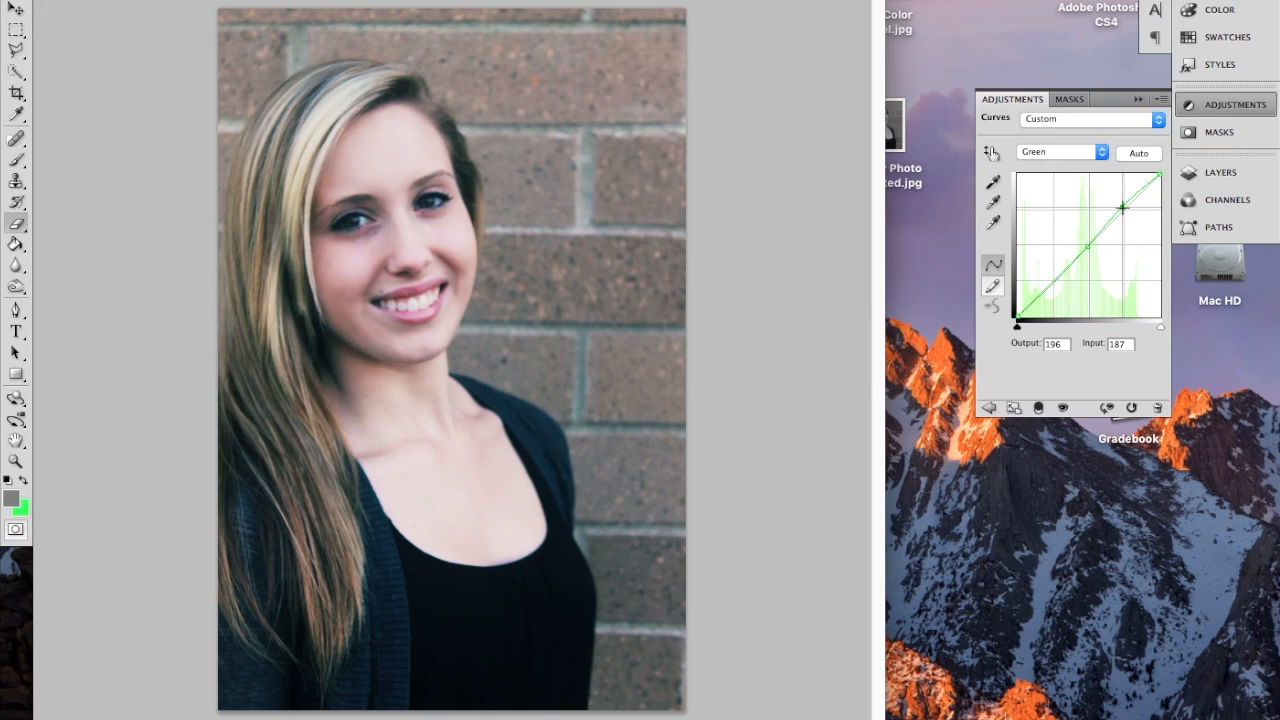
drag(1047, 286, 1053, 293)
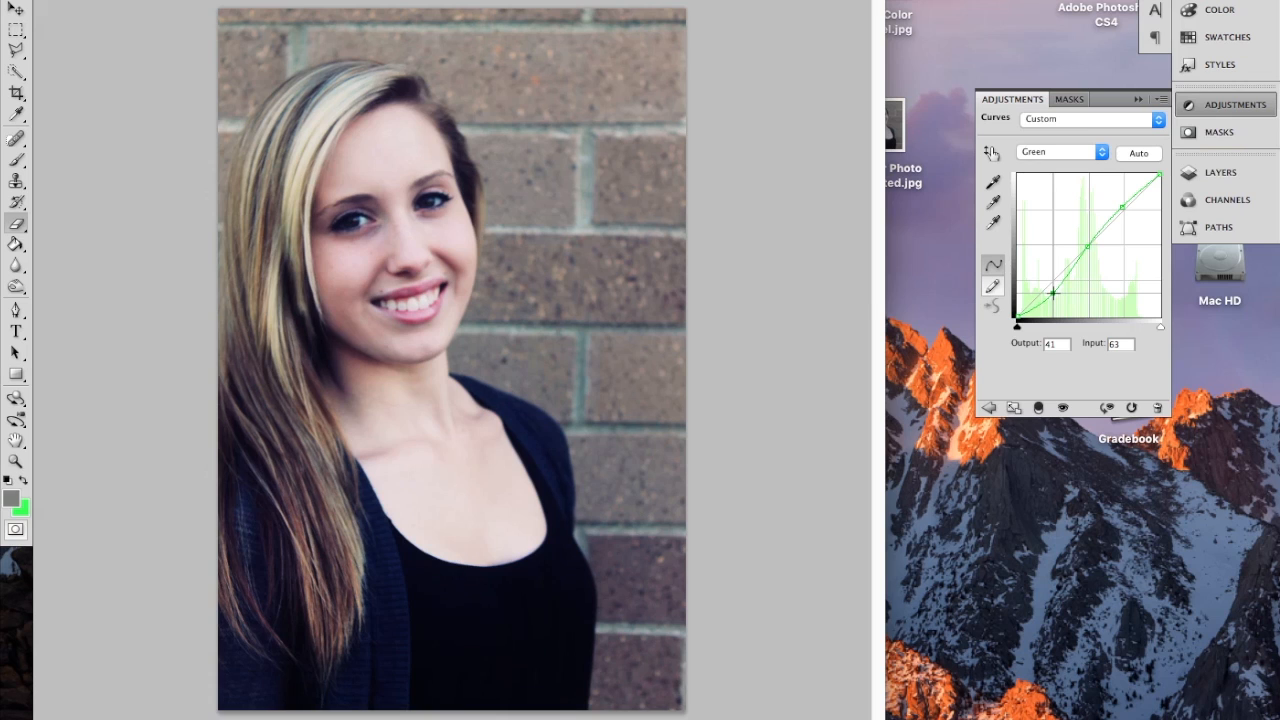
Step: Shape the Blue channel into an inverted S-curve with points at input 189, output 179 and input 40, output 54
click(1076, 152)
click(1080, 168)
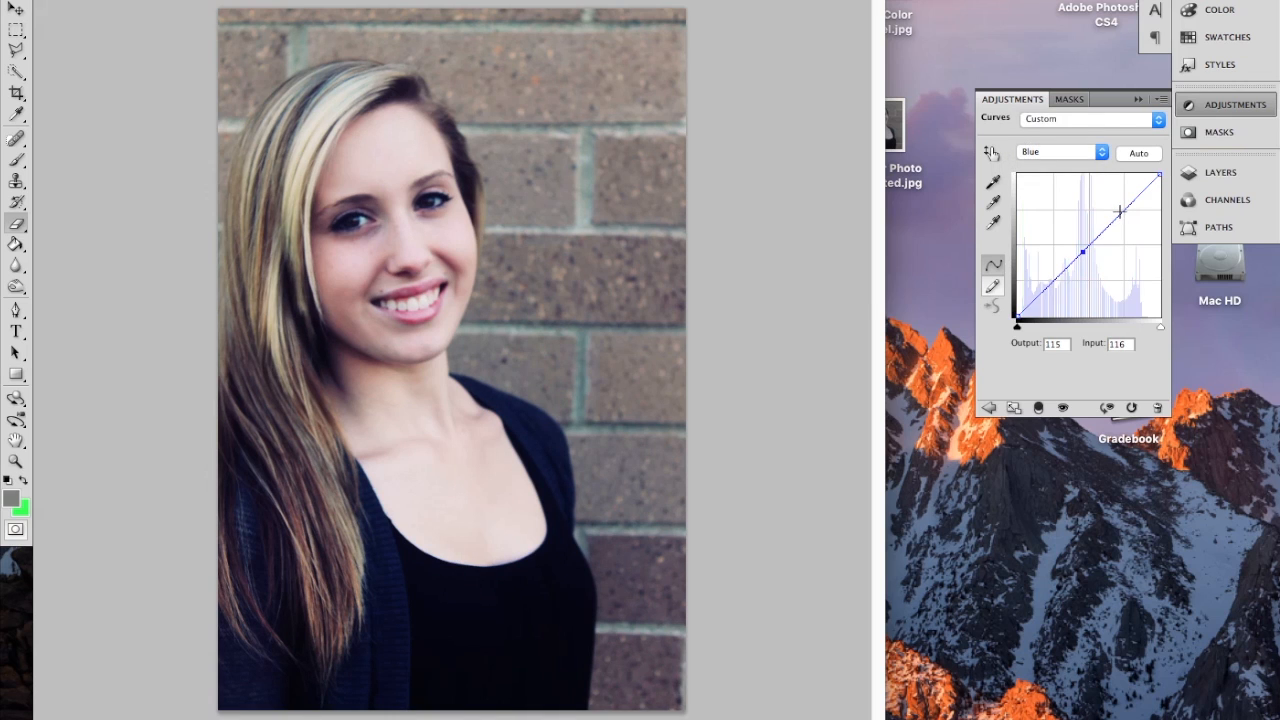
drag(1121, 212, 1124, 215)
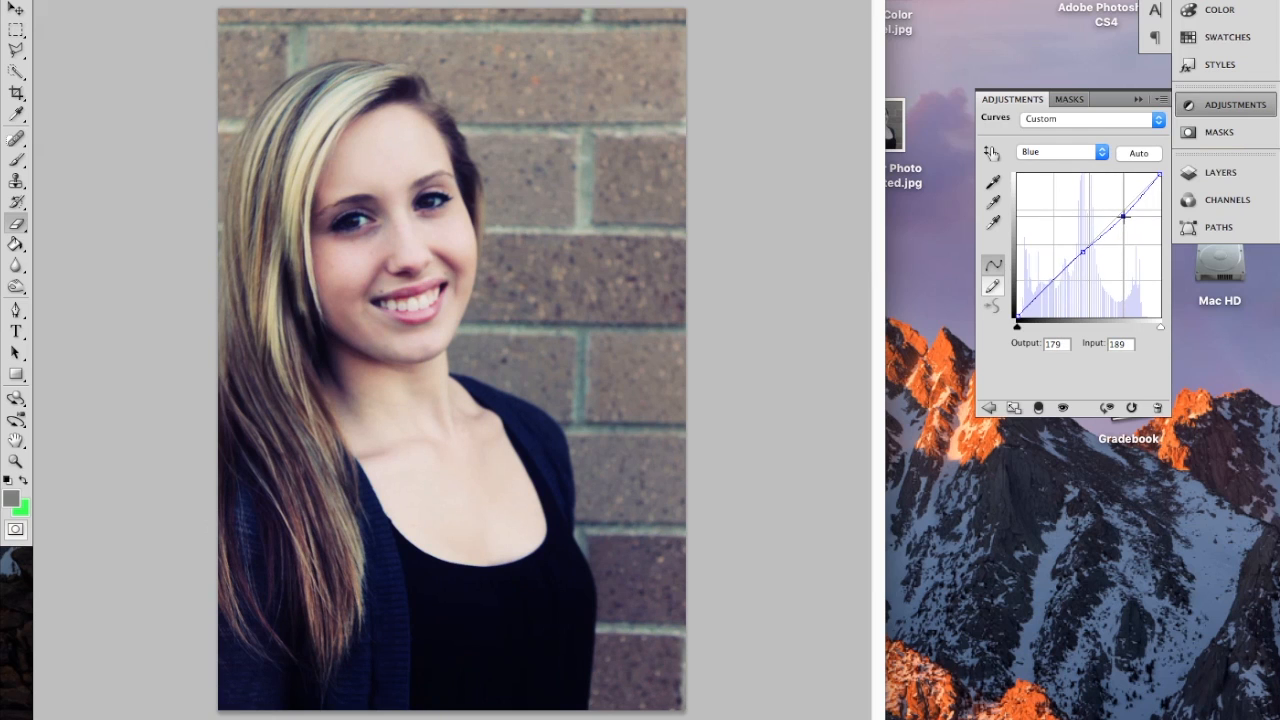
drag(1044, 288, 1041, 286)
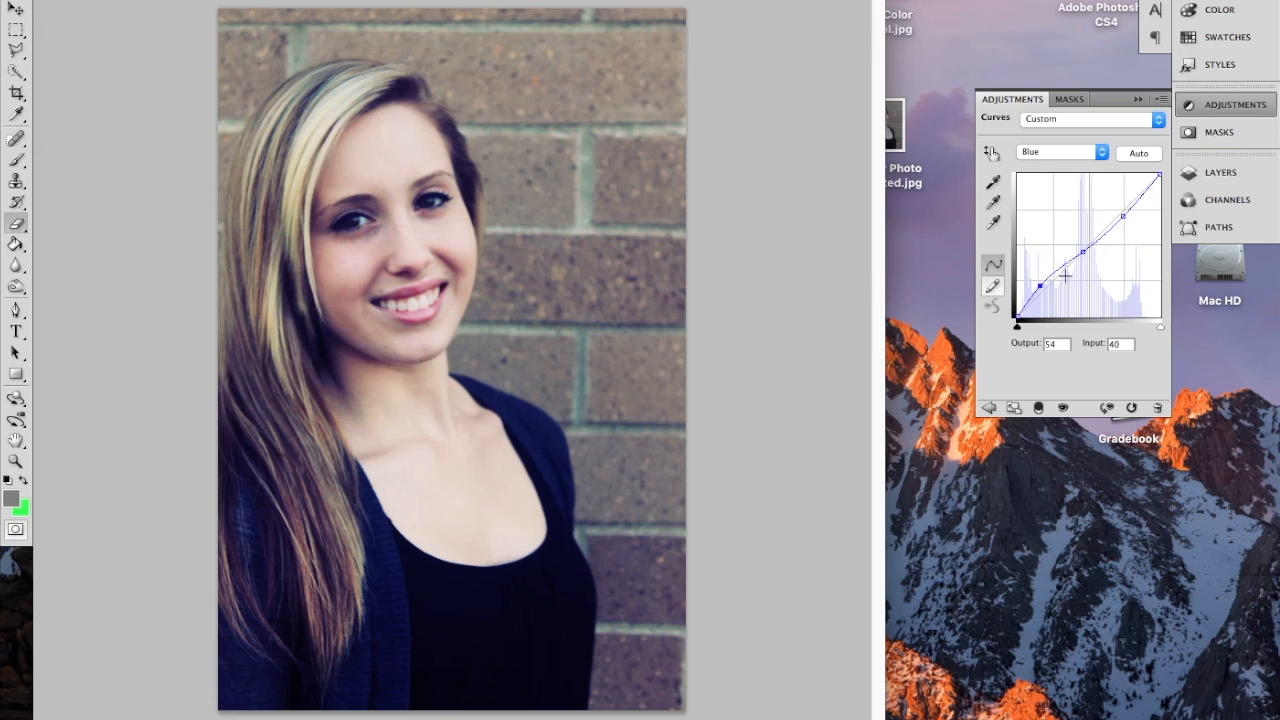
Step: Add a point in the upper midtones of the Color layer's composite RGB curve and collapse the adjustment settings
click(1102, 153)
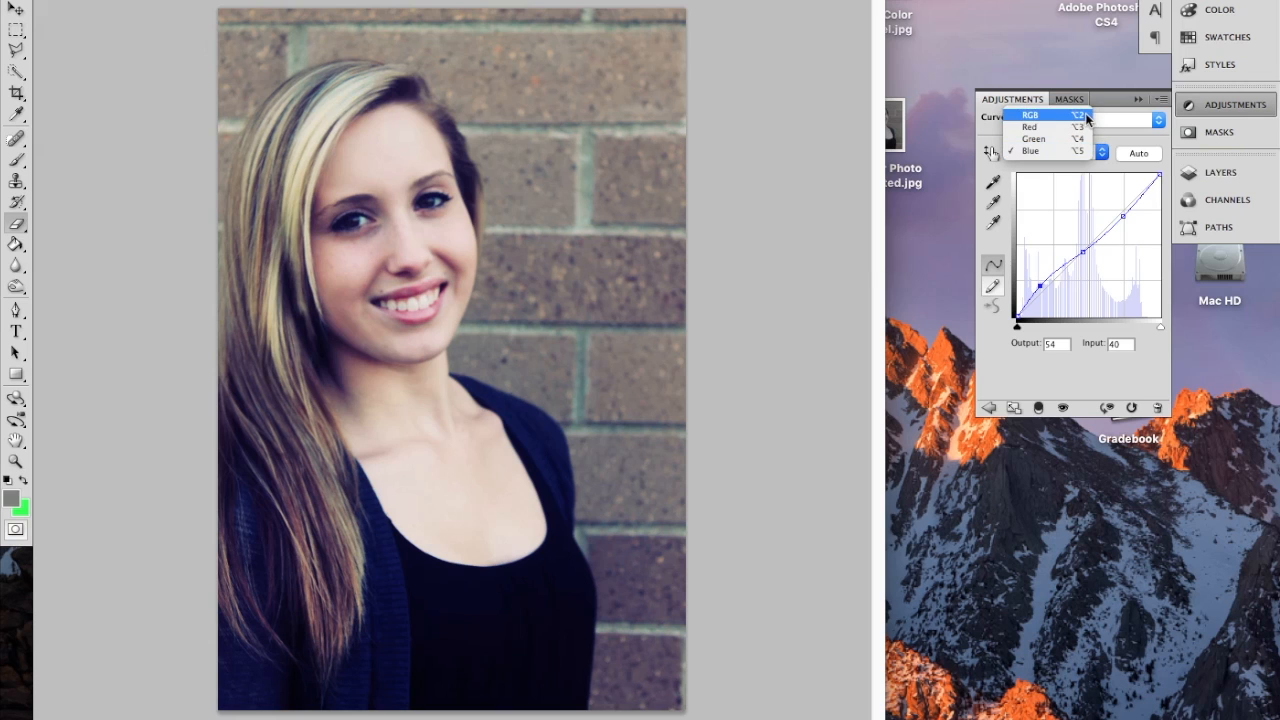
click(1032, 119)
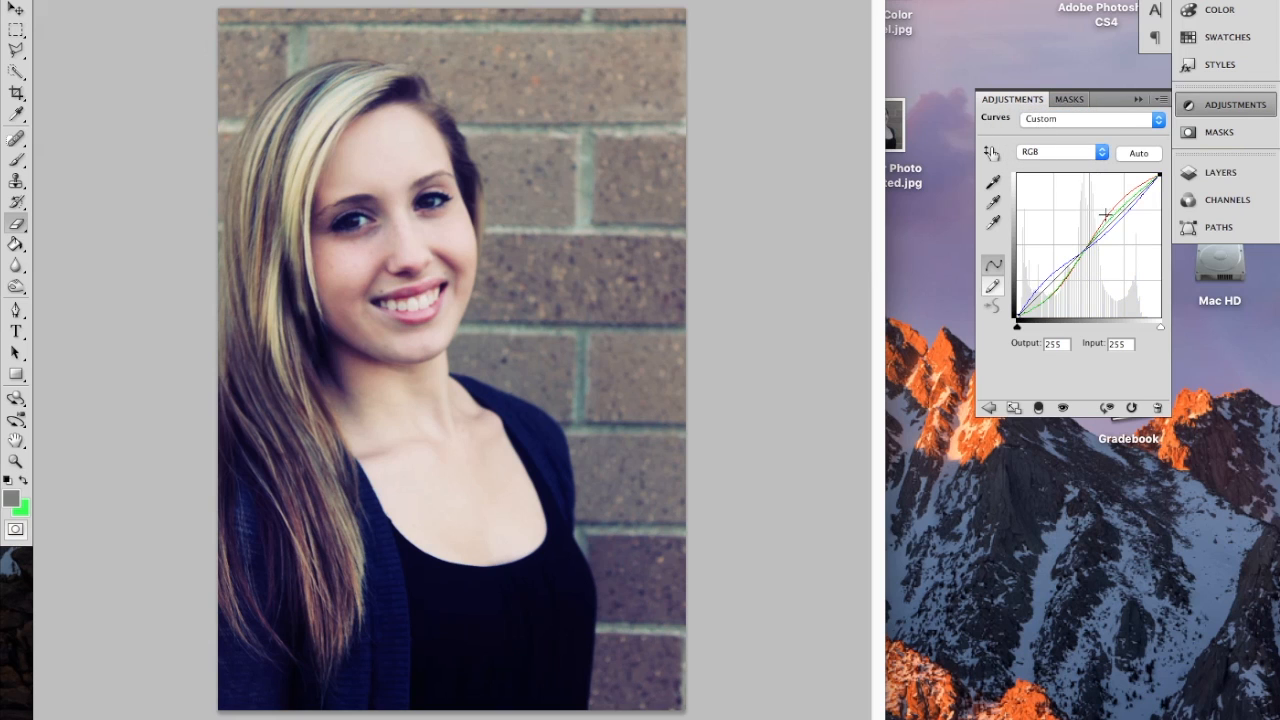
mouse_move(1110, 227)
mouse_down()
mouse_move(1103, 217)
mouse_move(1112, 225)
mouse_up()
click(1138, 99)
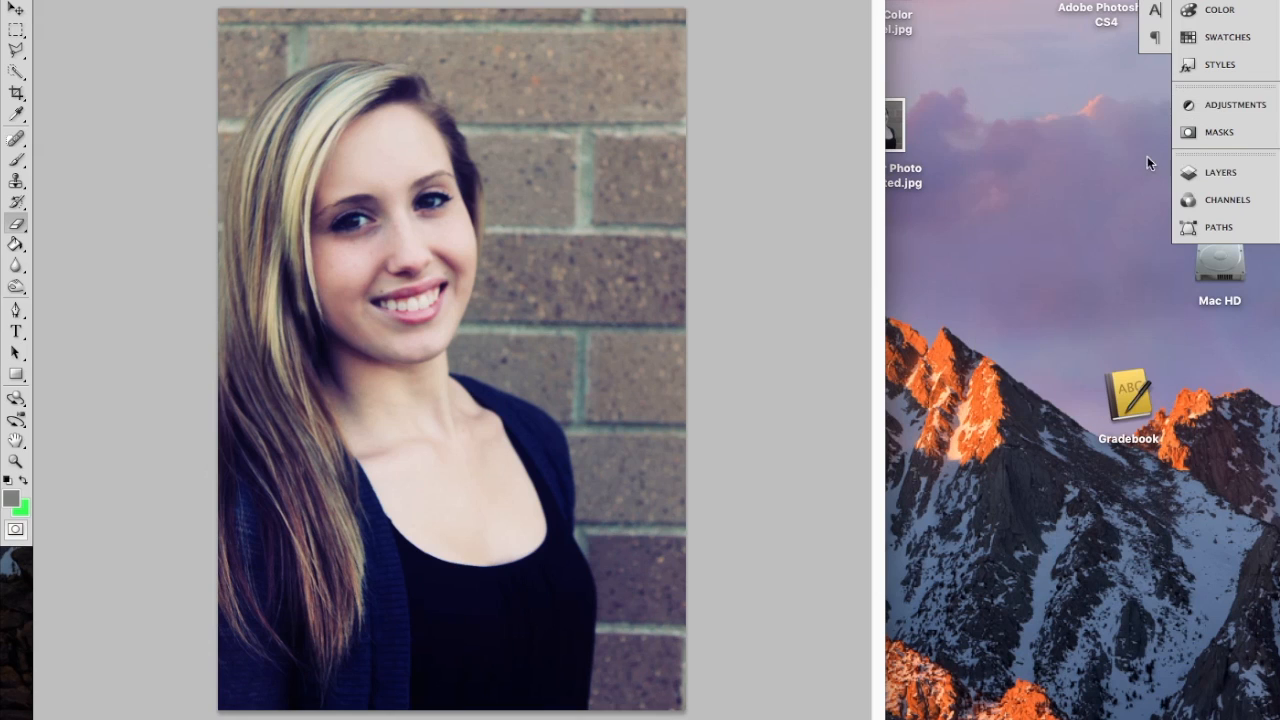
Step: Compare the portrait with and without the Color and Values adjustment layers, separately and together, leaving both layers shown
click(1218, 172)
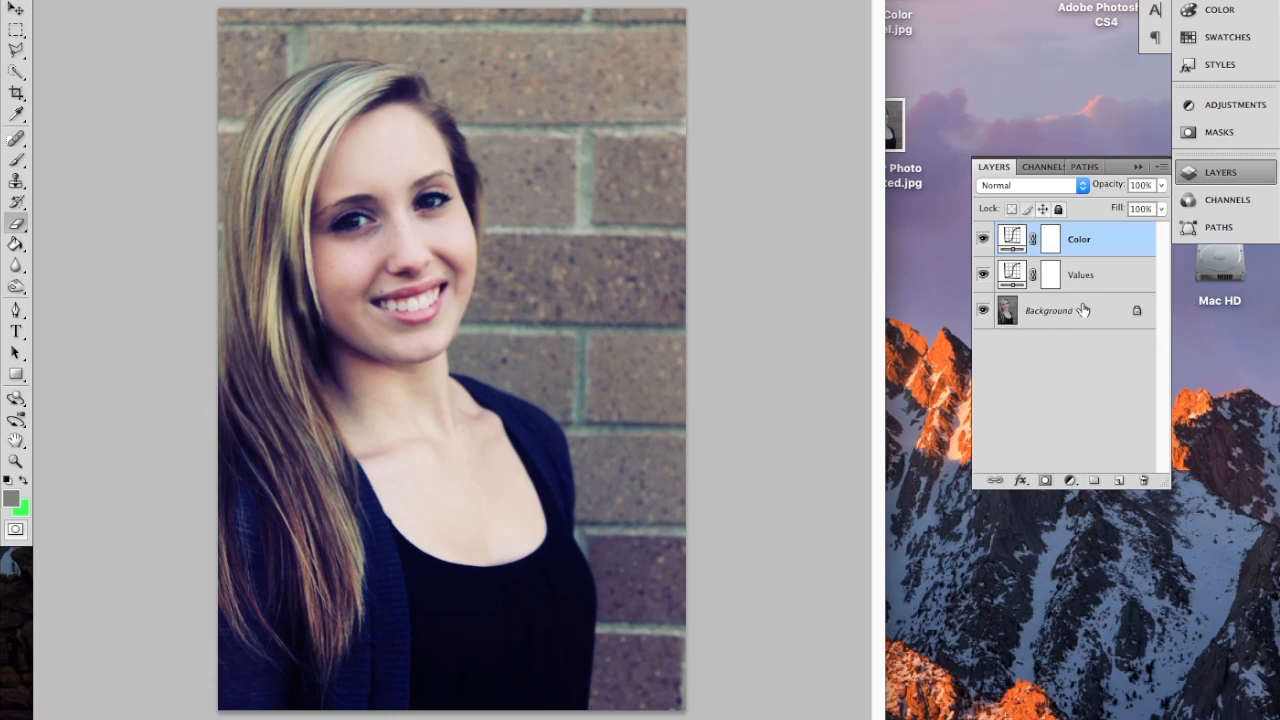
click(983, 240)
click(983, 240)
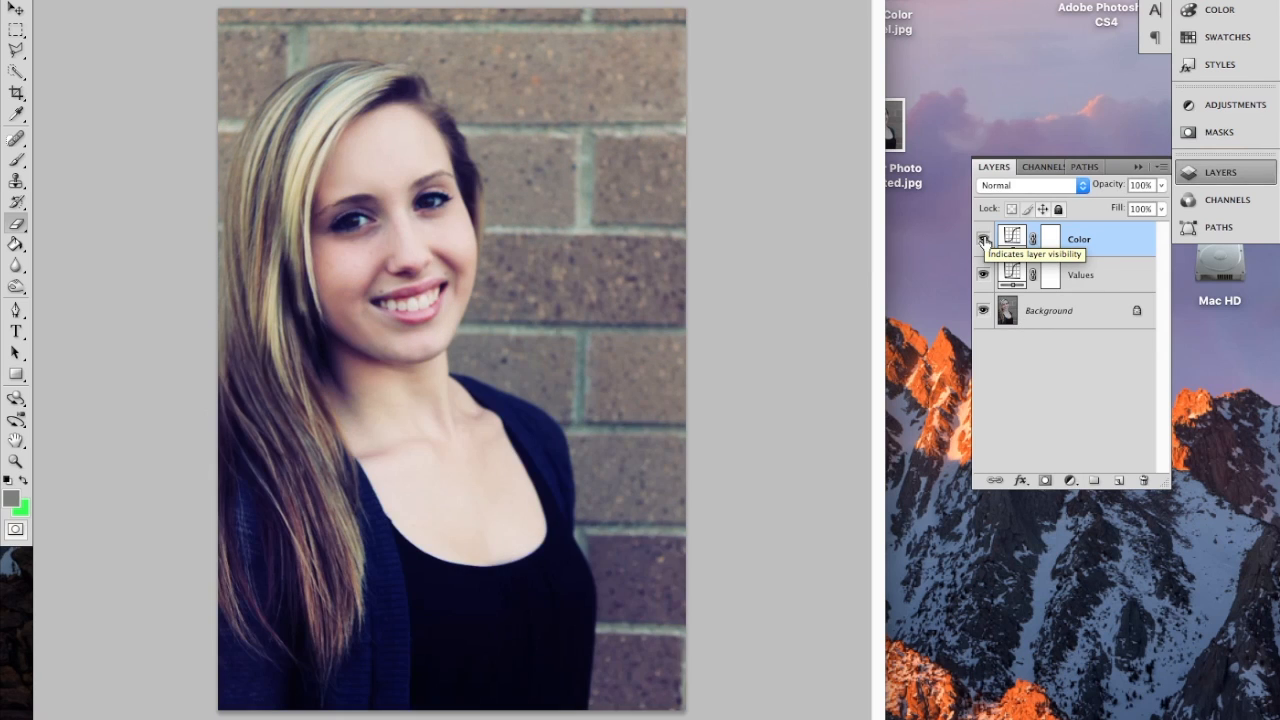
click(984, 241)
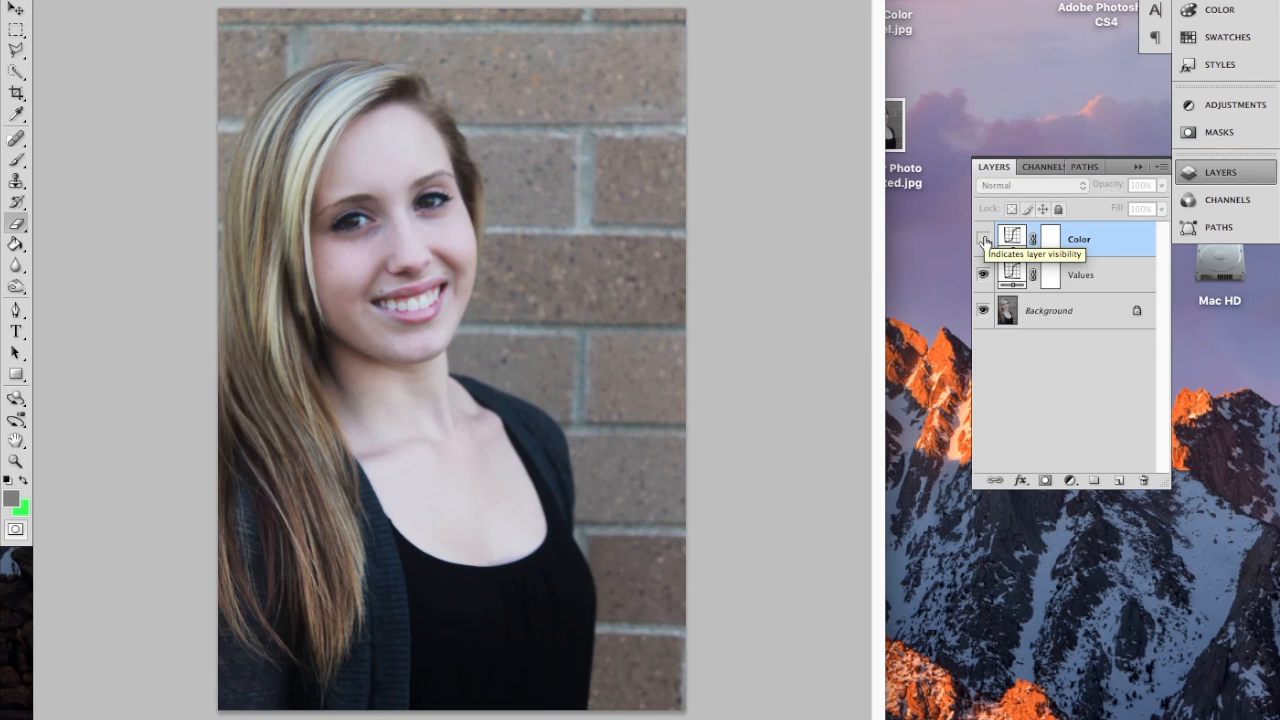
click(984, 241)
click(984, 241)
click(984, 241)
click(983, 277)
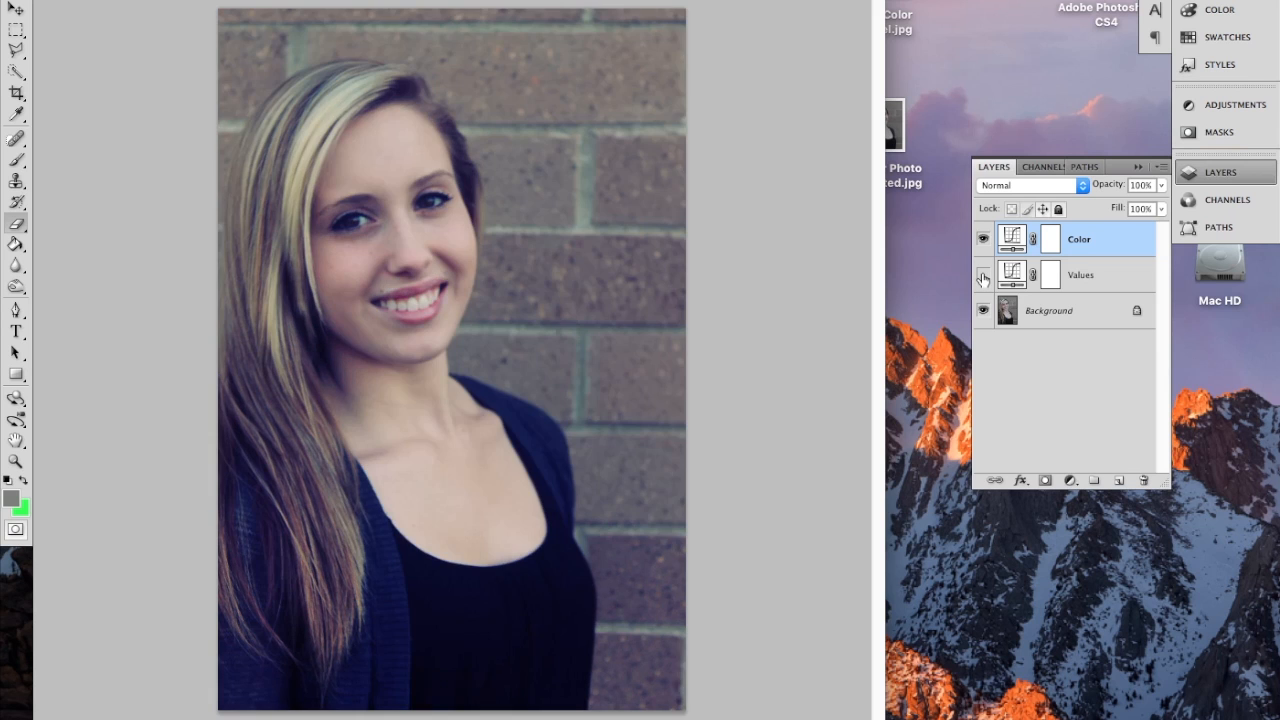
click(983, 277)
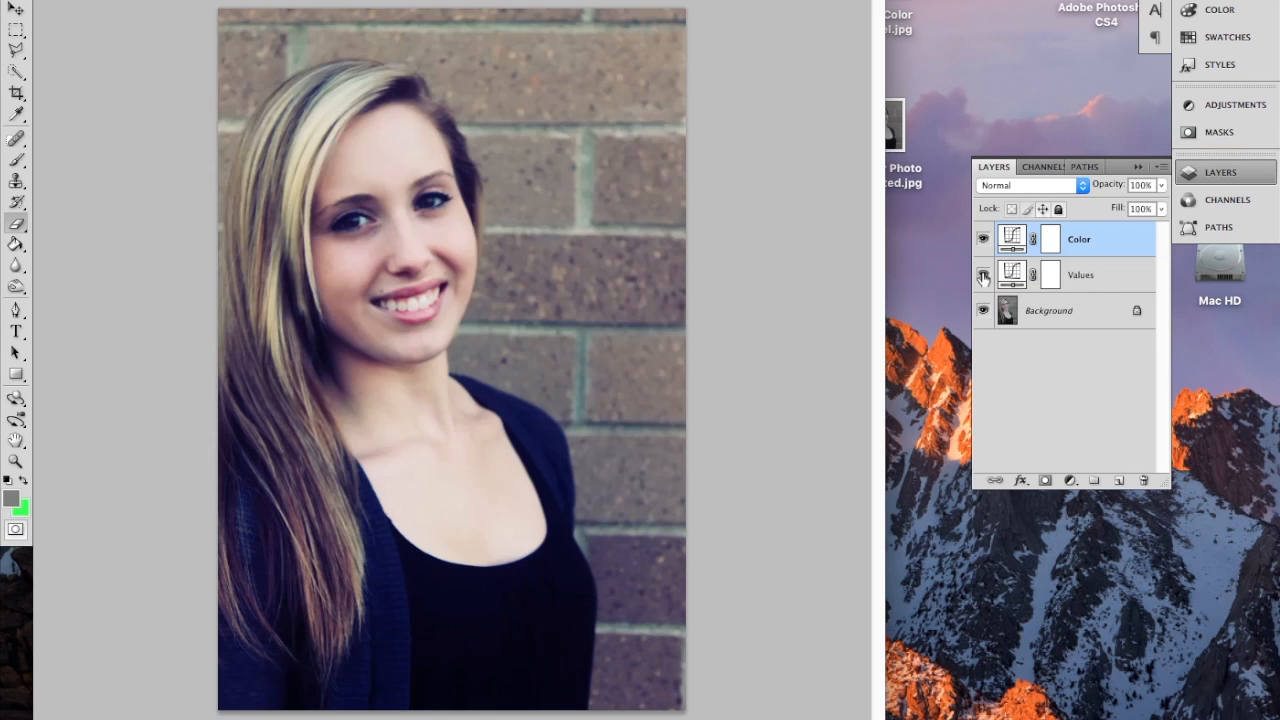
click(983, 277)
click(983, 277)
drag(984, 241, 983, 281)
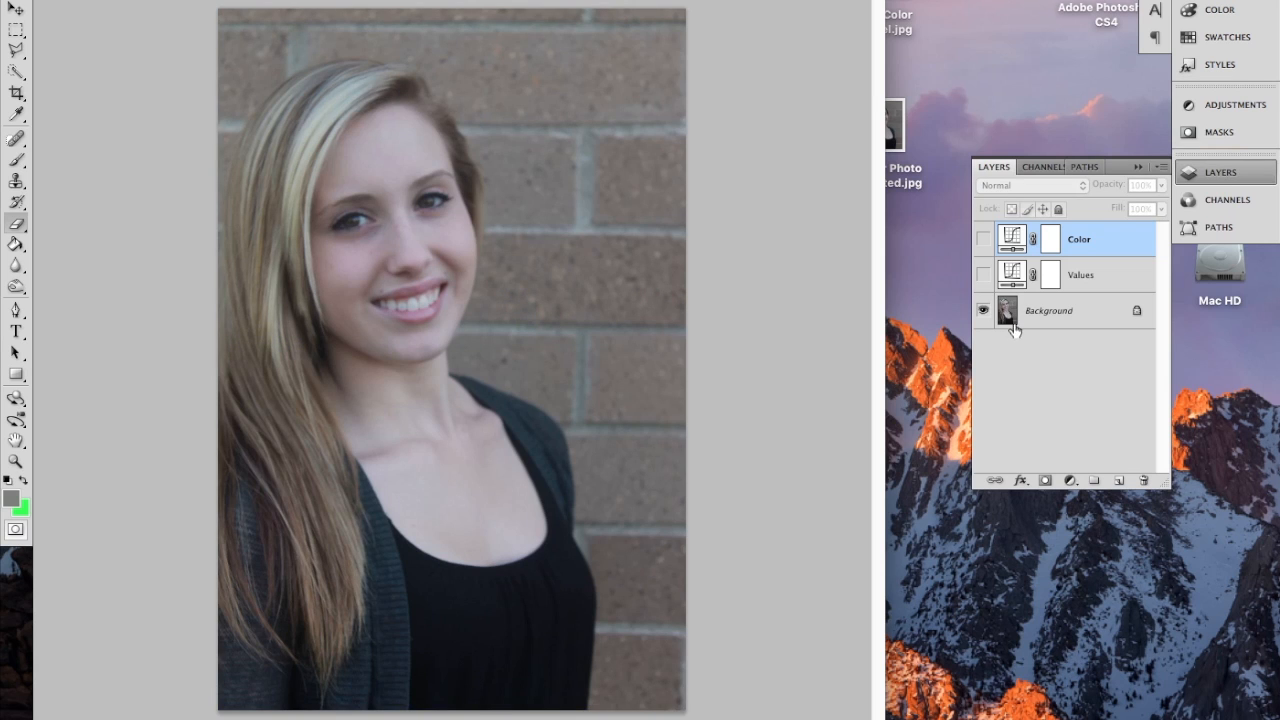
drag(984, 278, 987, 246)
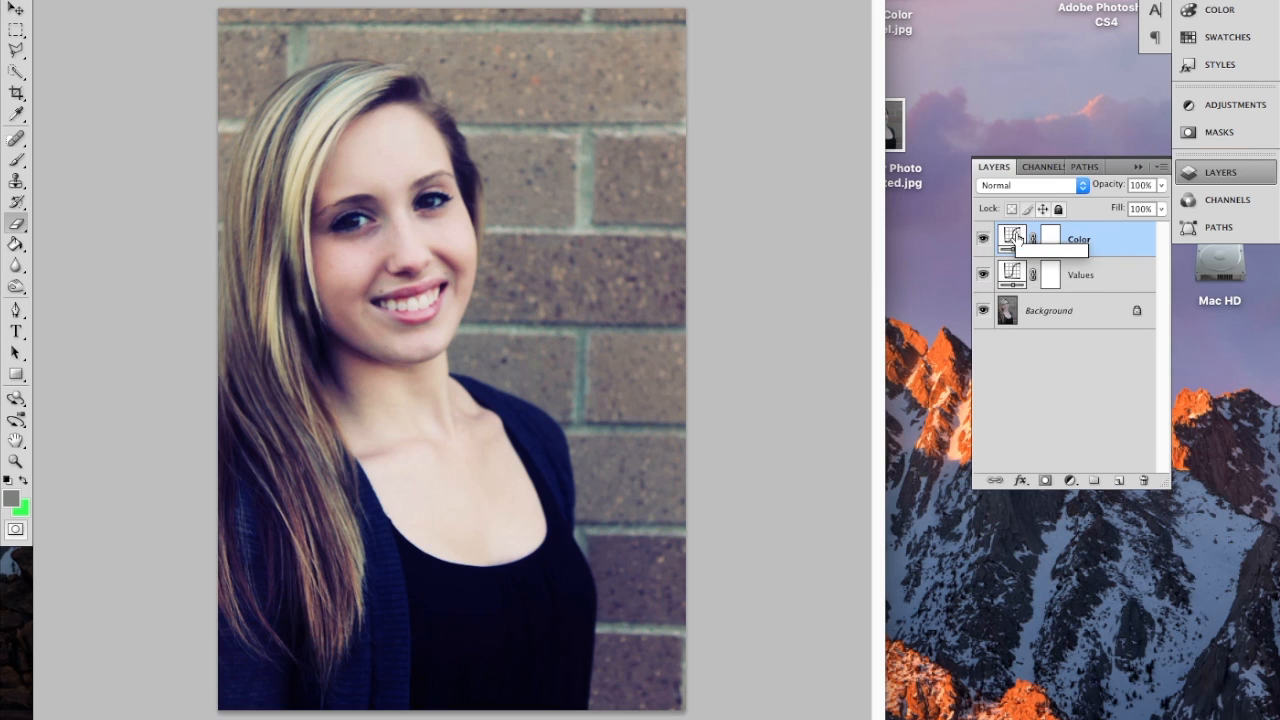
Step: Move the Color layer's RGB curve point to input 135, output 135, and open the Values layer's curve
double_click(1013, 238)
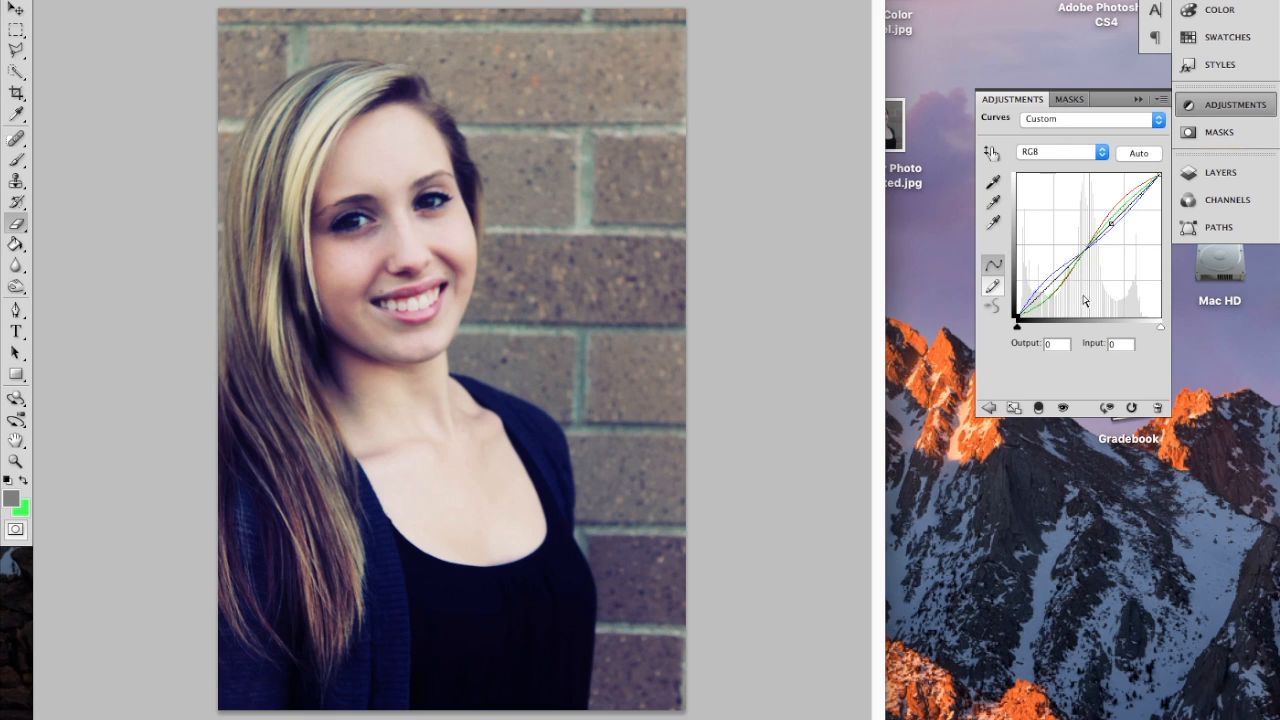
mouse_move(1110, 222)
mouse_down()
mouse_move(1083, 250)
mouse_move(1093, 240)
mouse_up()
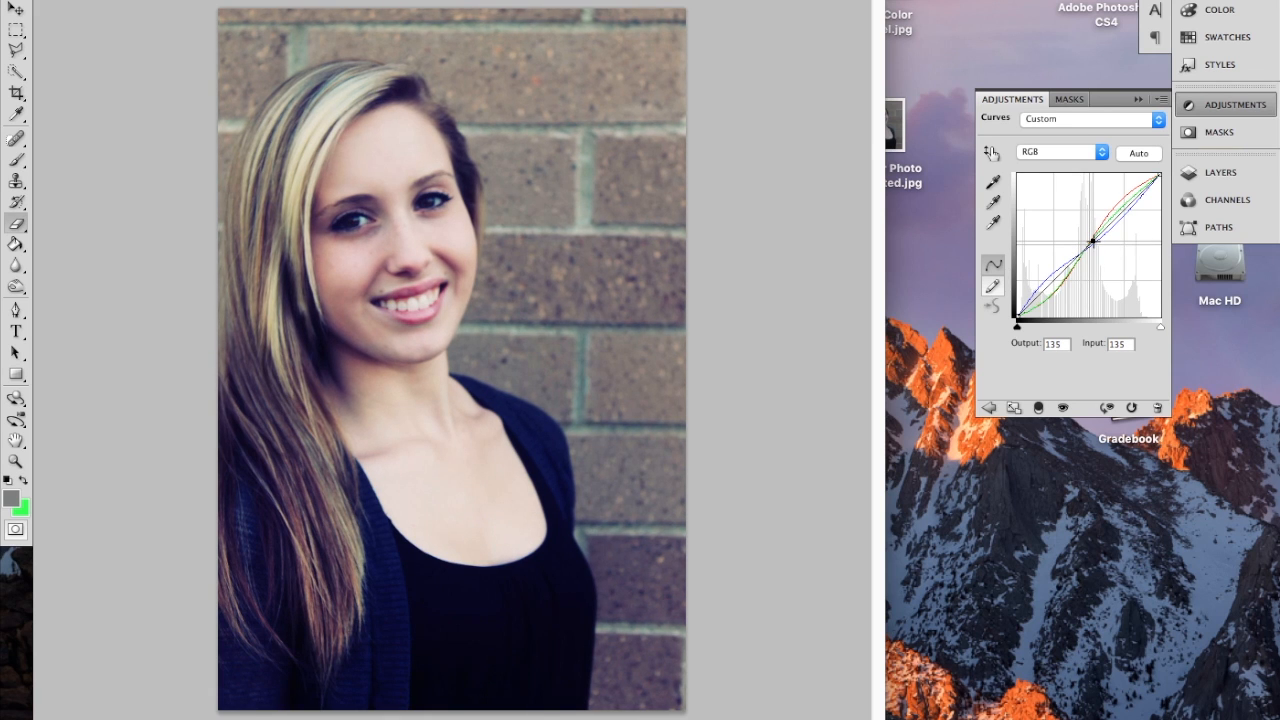
click(1200, 180)
click(1037, 273)
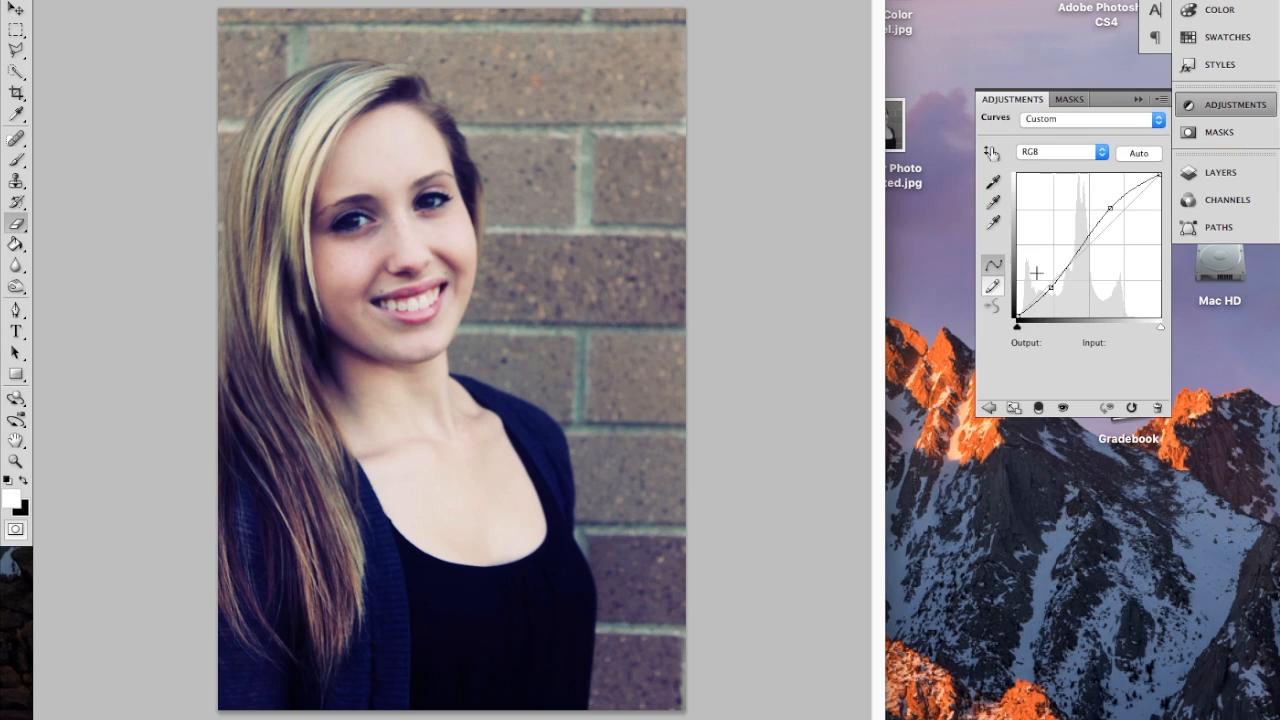